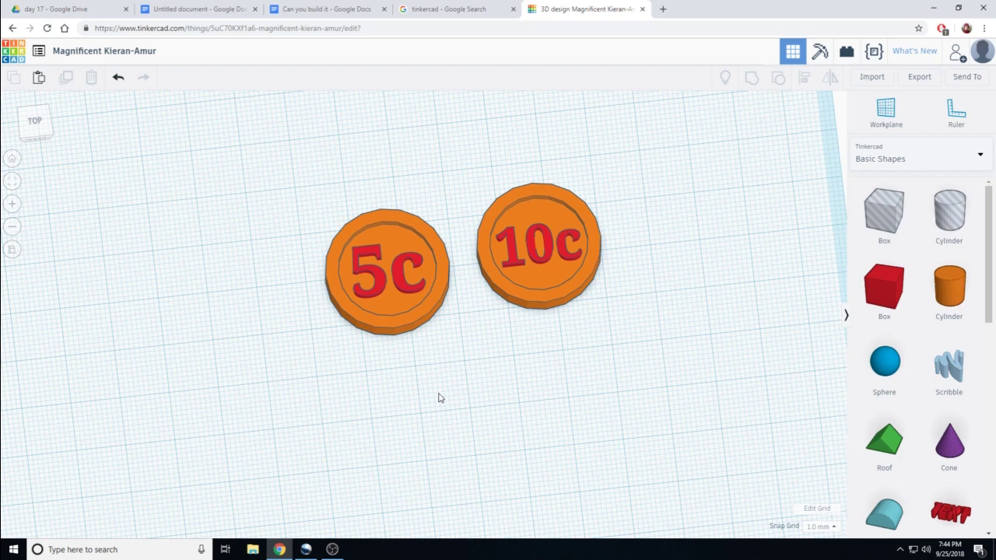
Orbit the view to inspect the finished coins from several angles
right_drag(439, 398, 313, 326)
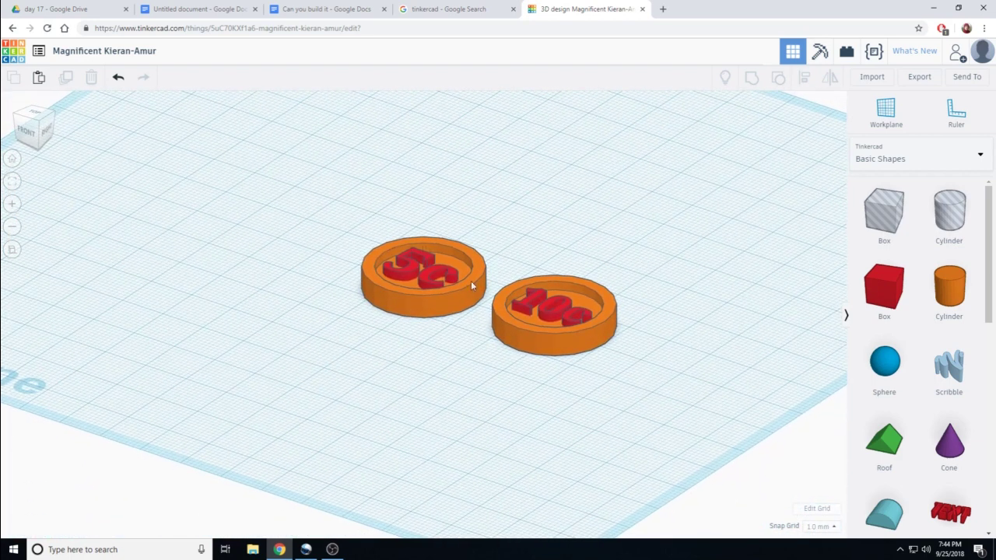
right_drag(471, 286, 394, 255)
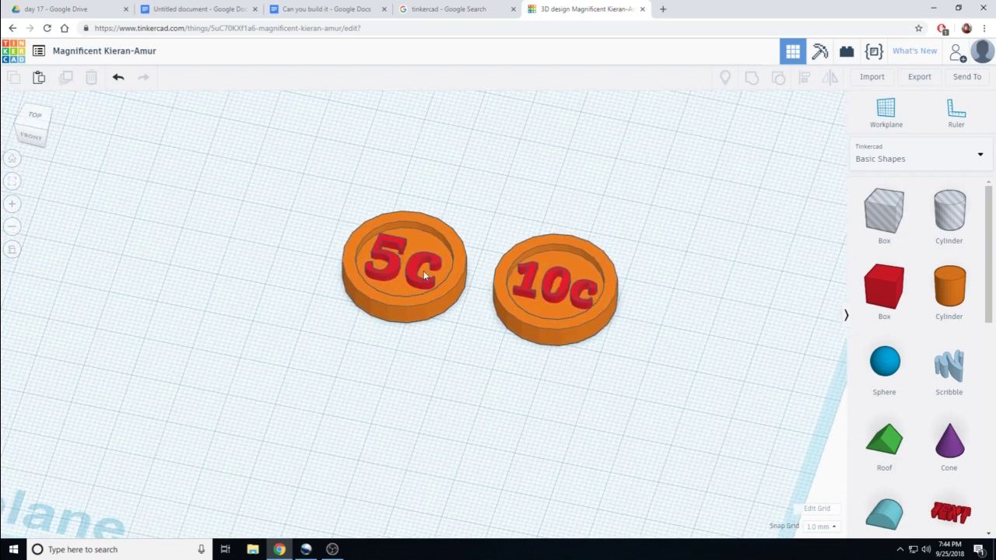
right_drag(414, 358, 479, 357)
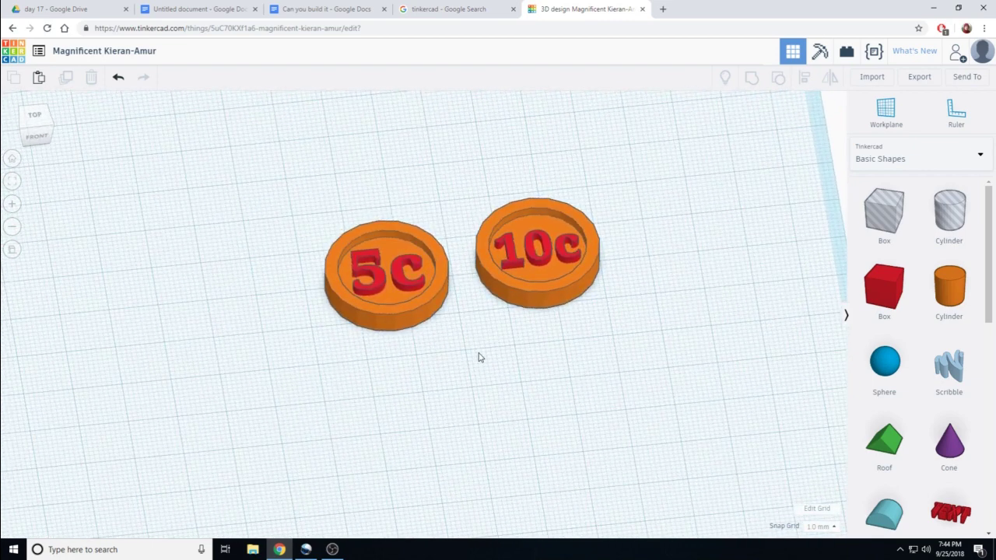
right_drag(565, 372, 400, 331)
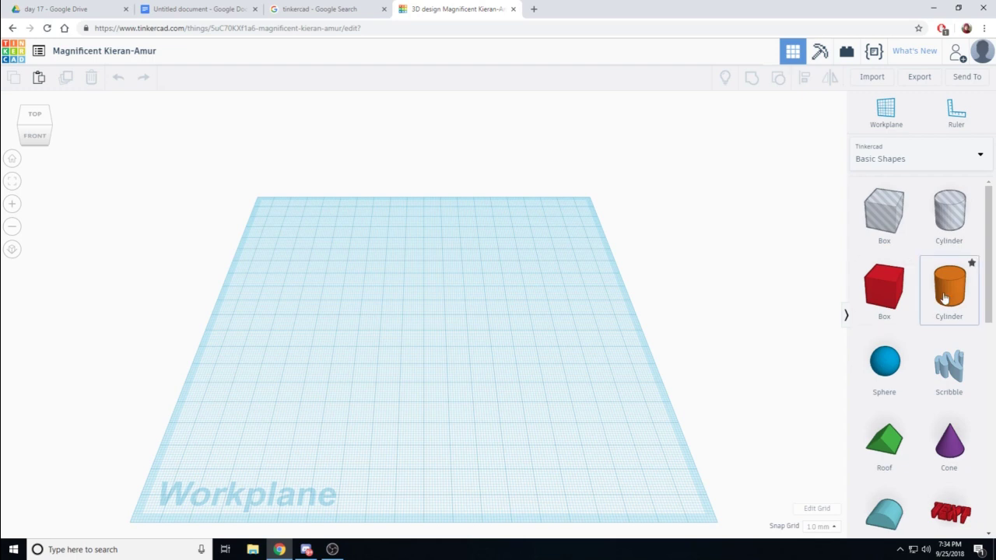
Place two cylinders side by side and enlarge the second to 25.00 x 25.00 from the top view
drag(921, 296, 401, 327)
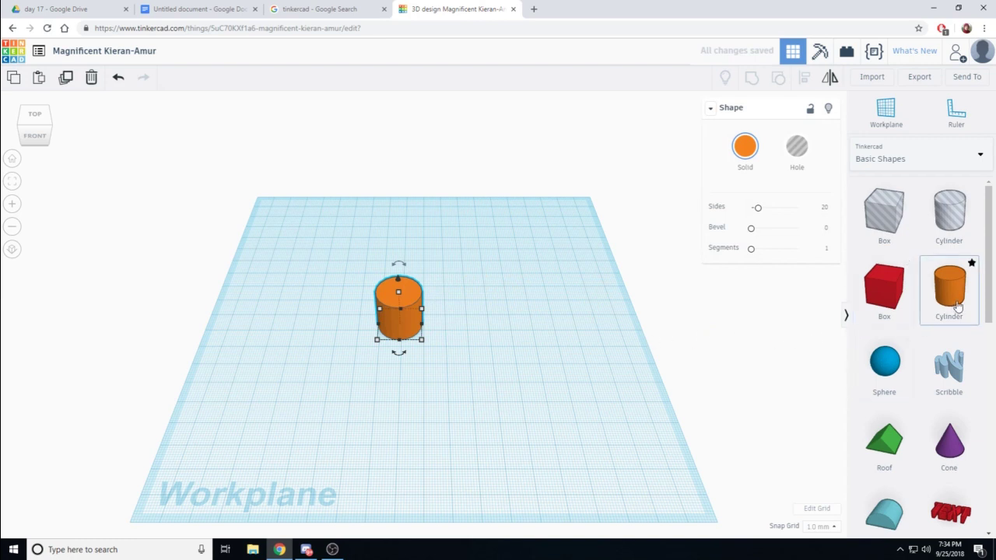
drag(949, 291, 470, 327)
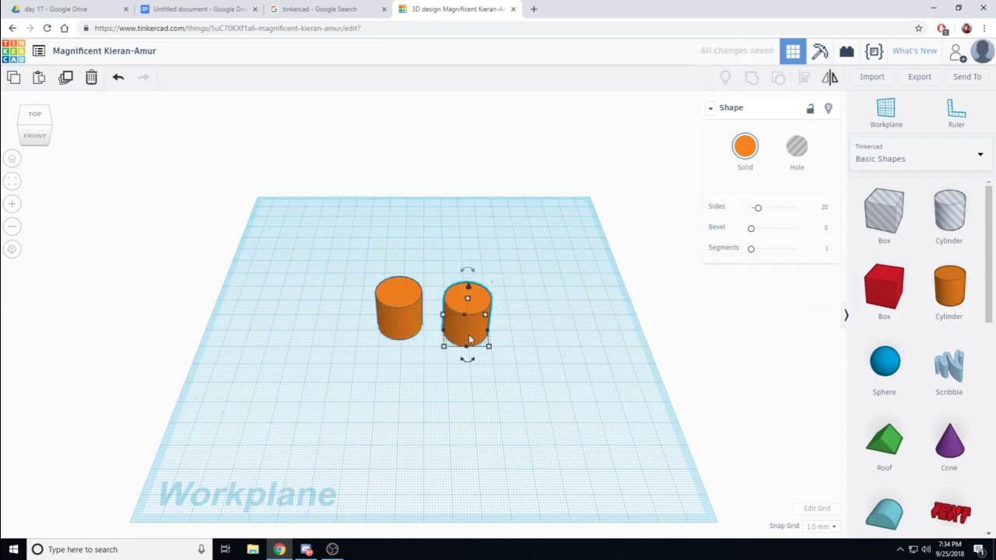
click(31, 119)
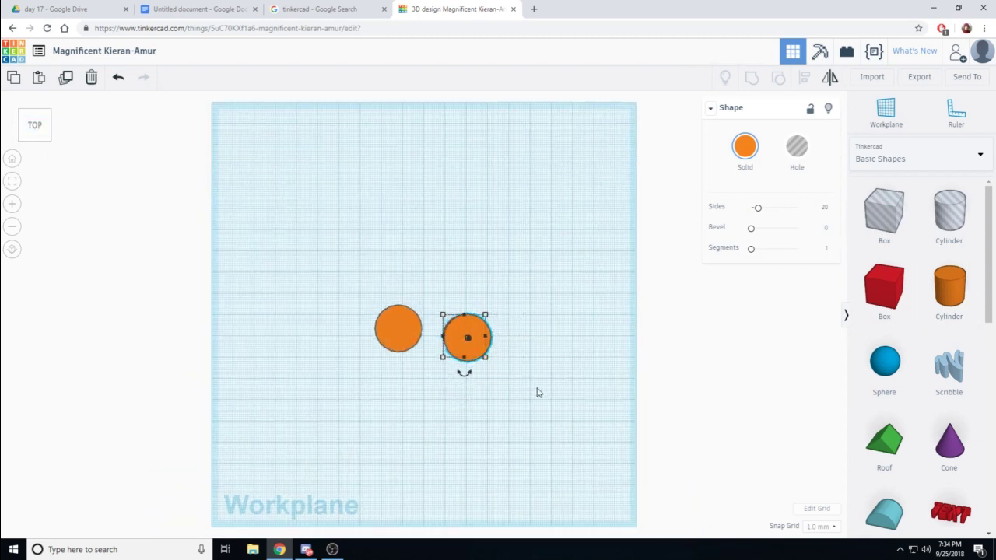
scroll(537, 392, up, 2)
scroll(544, 393, up, 2)
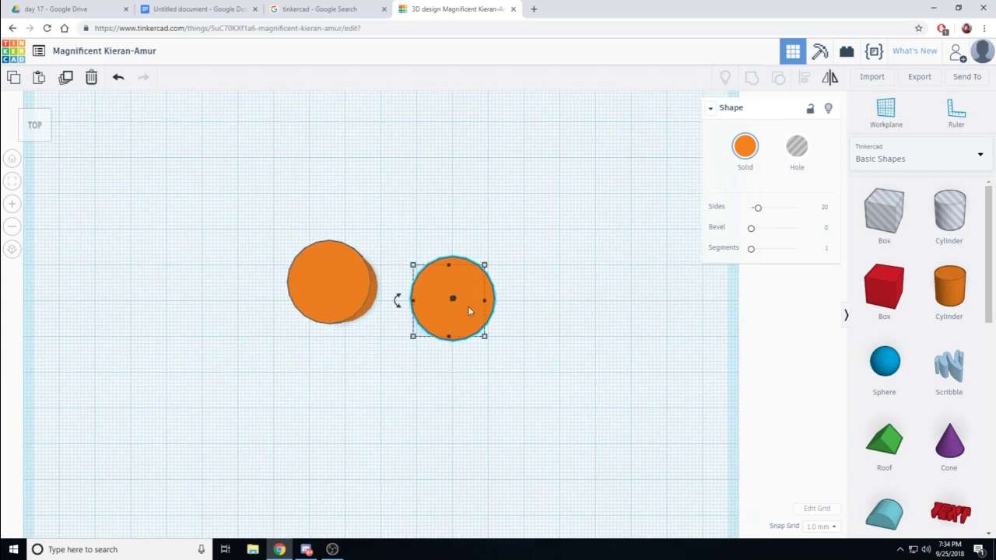
mouse_move(485, 339)
drag(488, 343, 500, 356)
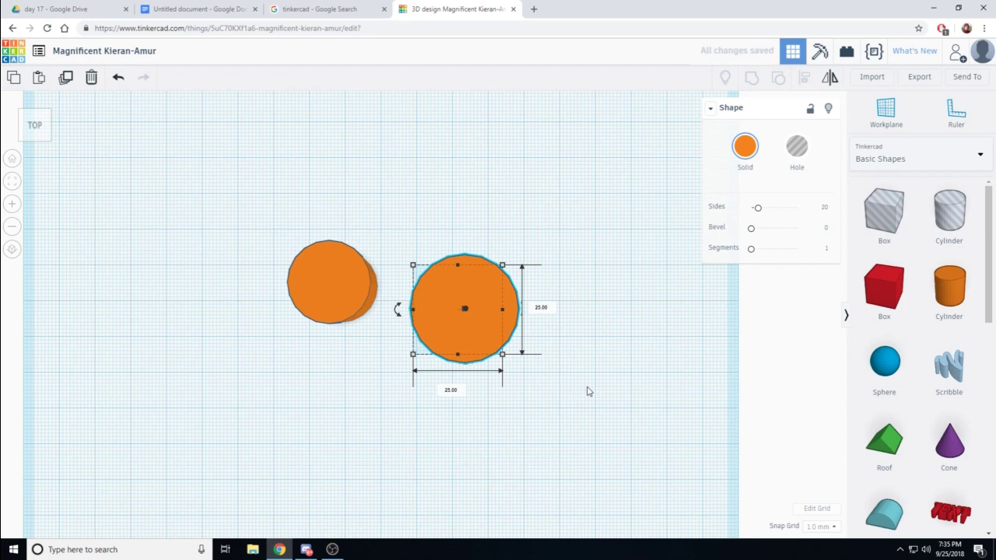
Flatten the 25 mm cylinder to about 4 mm tall, then select both shapes
right_drag(589, 392, 589, 296)
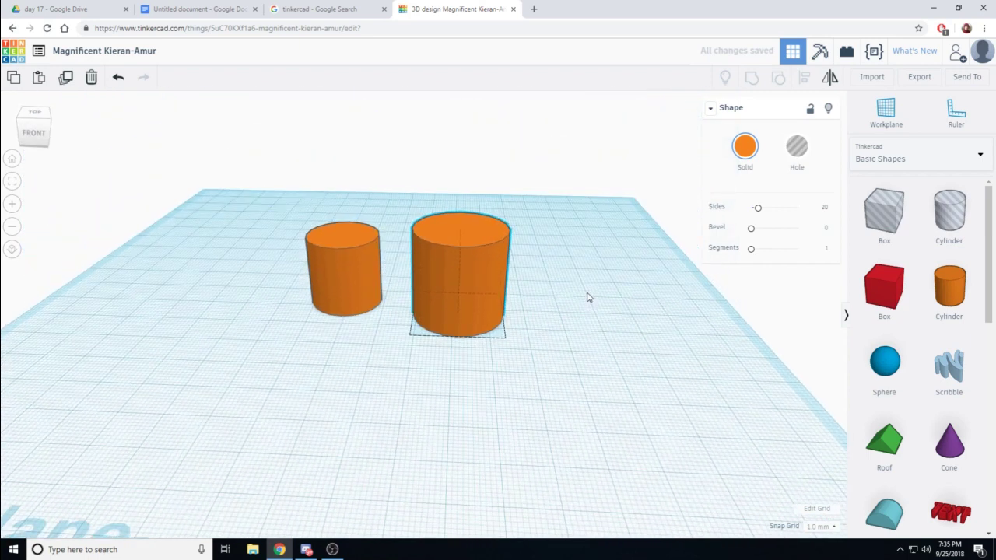
mouse_move(462, 229)
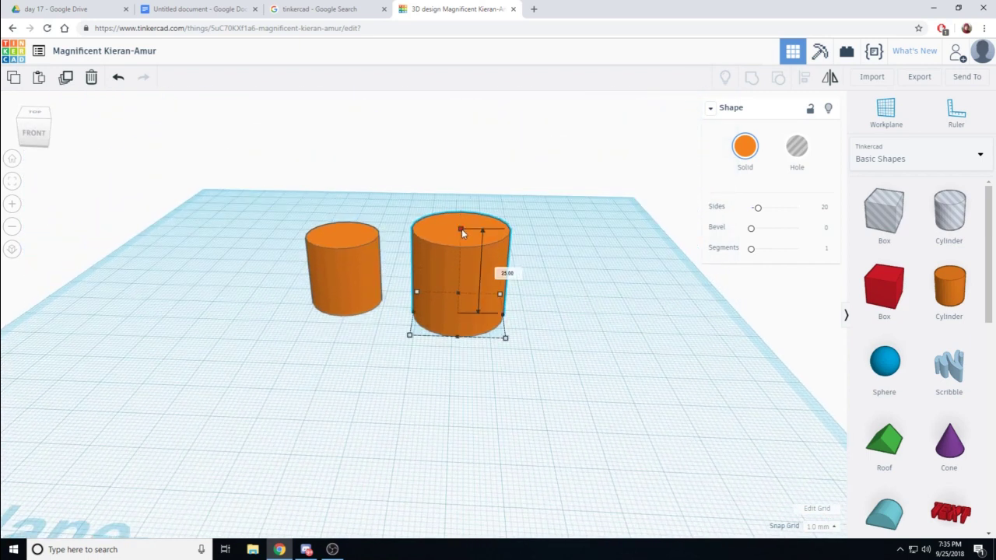
drag(462, 229, 463, 296)
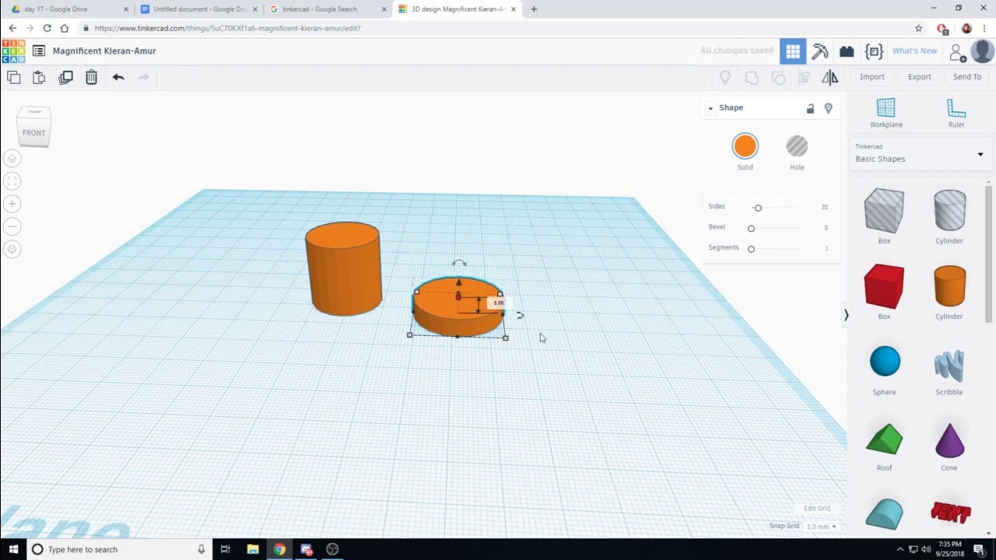
right_drag(516, 311, 567, 366)
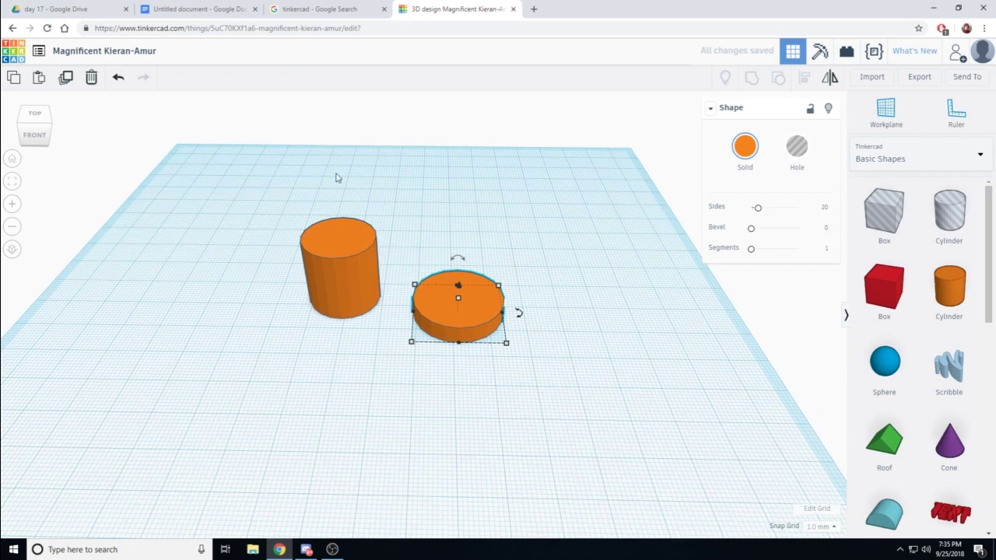
drag(247, 183, 558, 402)
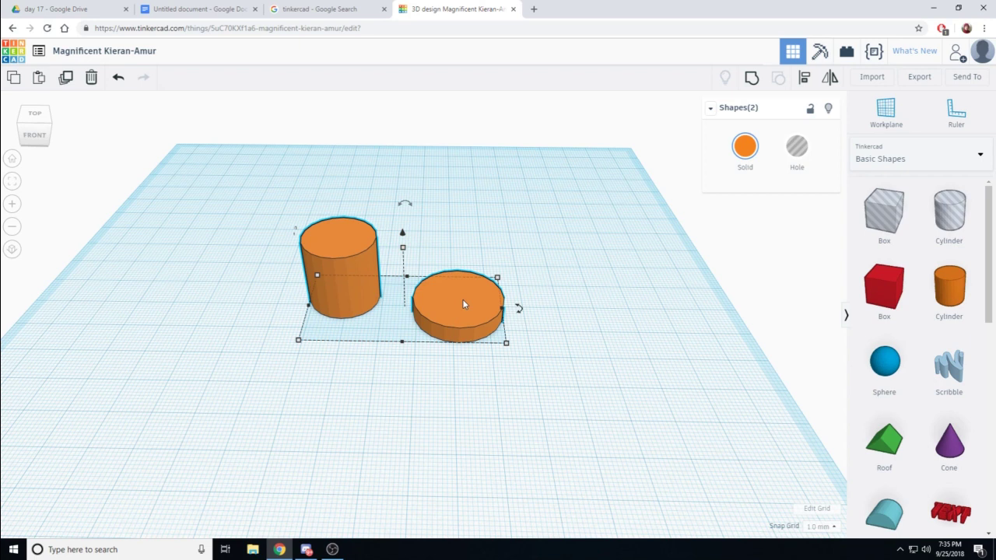
Align the tall cylinder to the disc's centre on both axes, then deselect
click(806, 81)
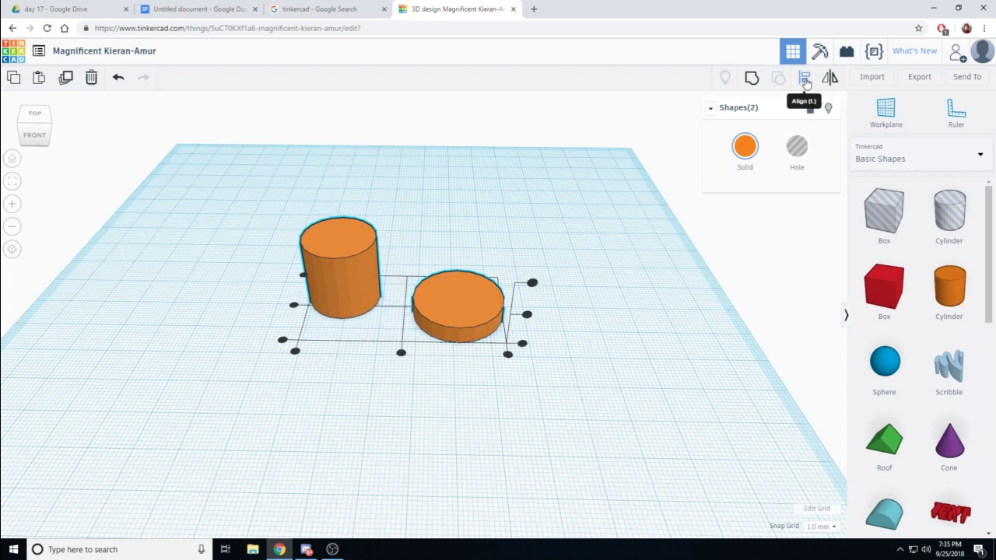
right_drag(695, 257, 451, 311)
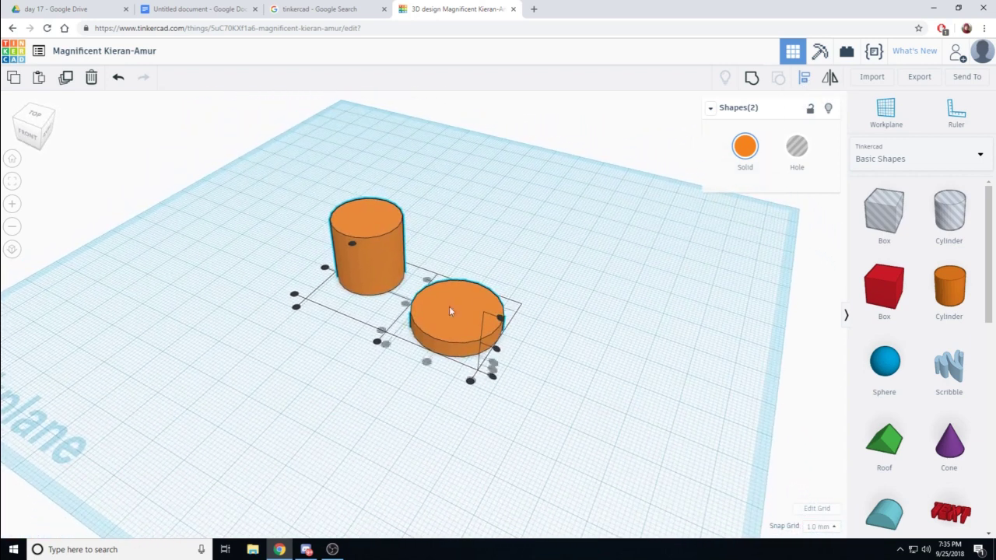
click(378, 343)
right_drag(462, 371, 716, 360)
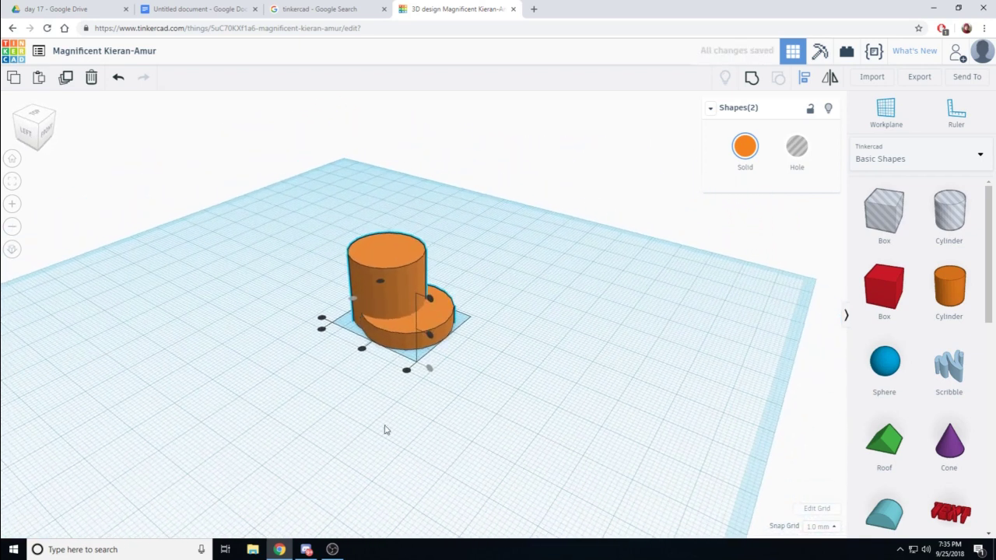
click(363, 350)
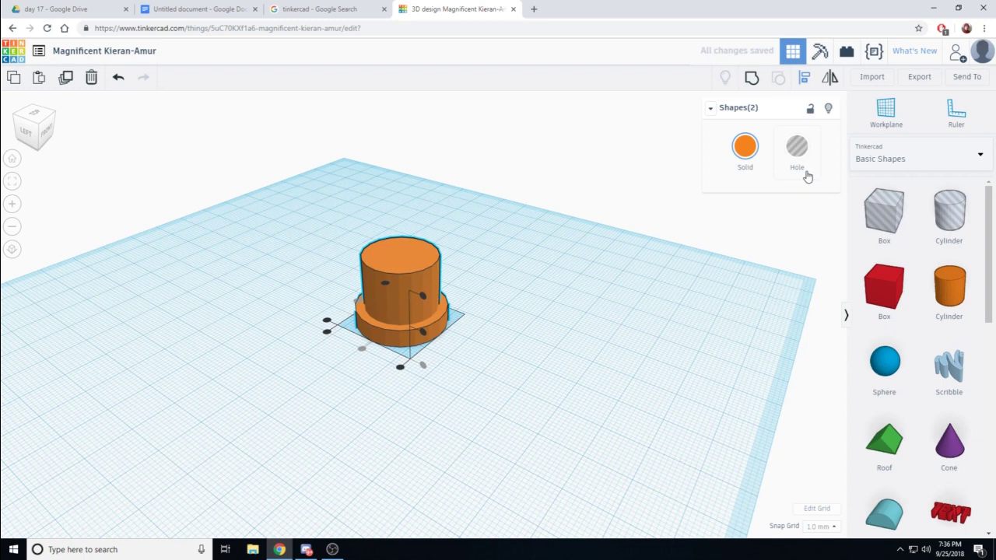
click(540, 276)
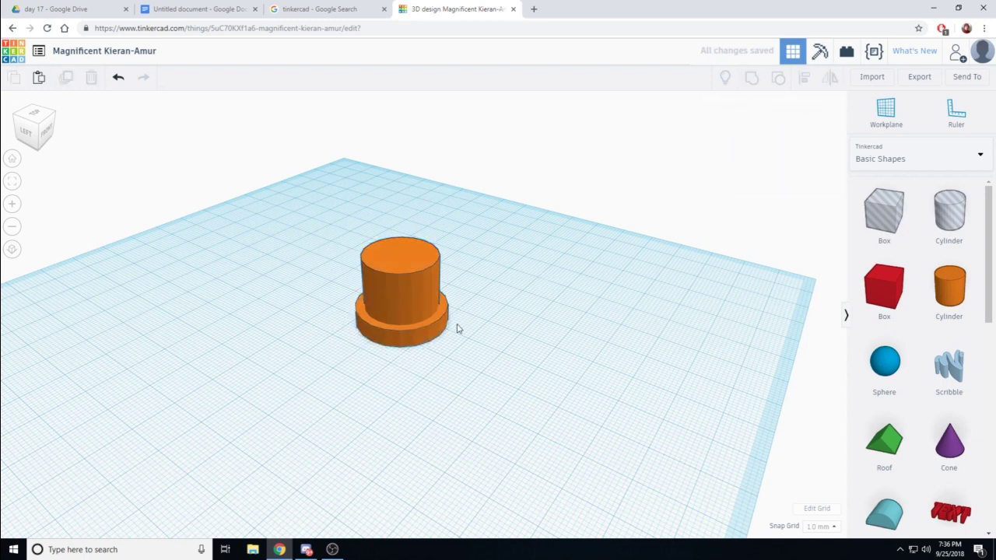
mouse_move(487, 320)
right_down()
mouse_move(563, 325)
mouse_move(476, 319)
right_up()
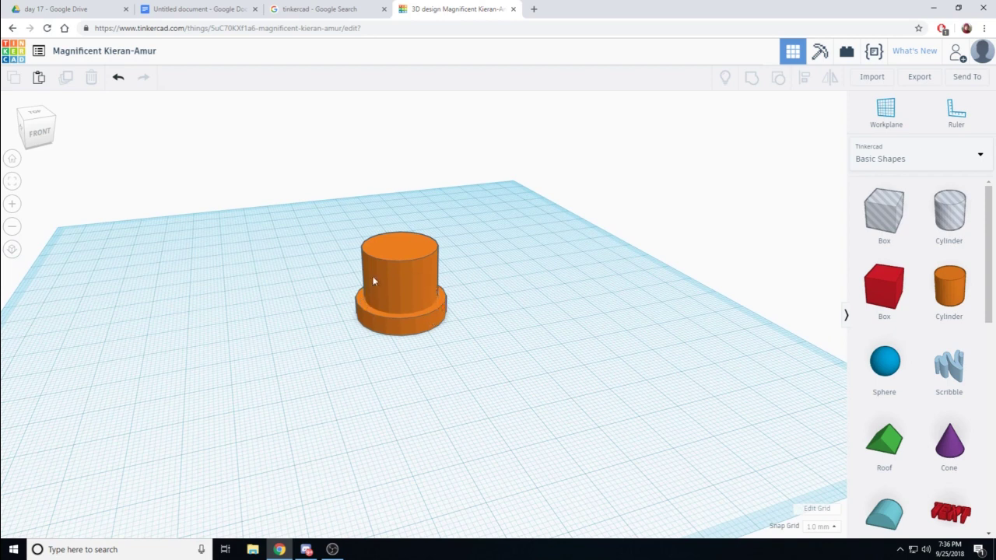
Raise the tall cylinder slightly above the workplane
right_drag(460, 338, 425, 291)
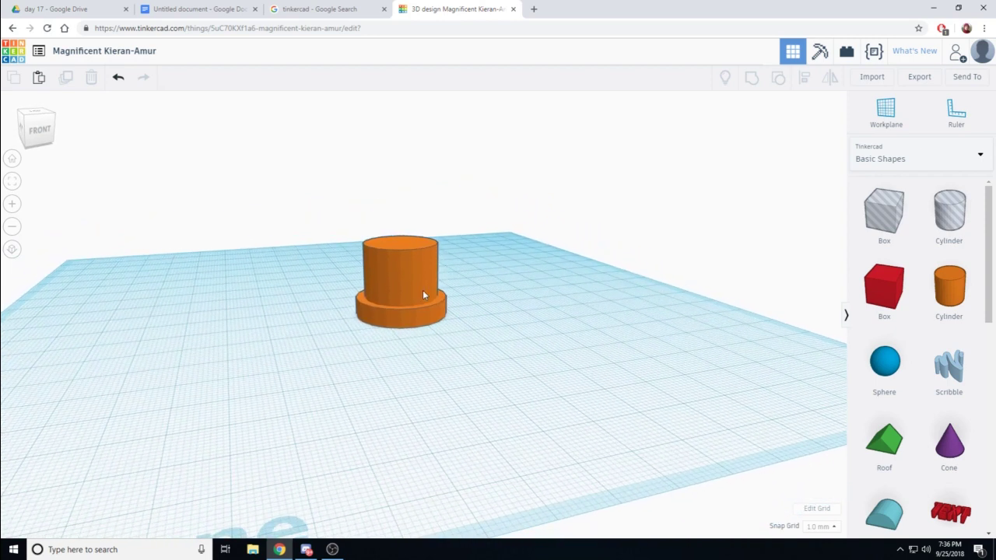
click(404, 279)
right_drag(478, 329, 469, 320)
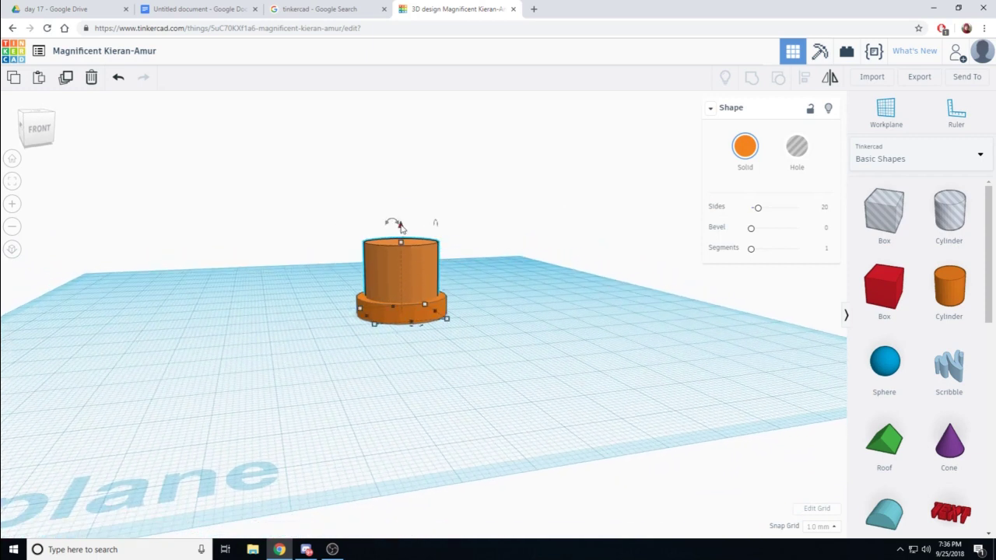
drag(401, 226, 401, 218)
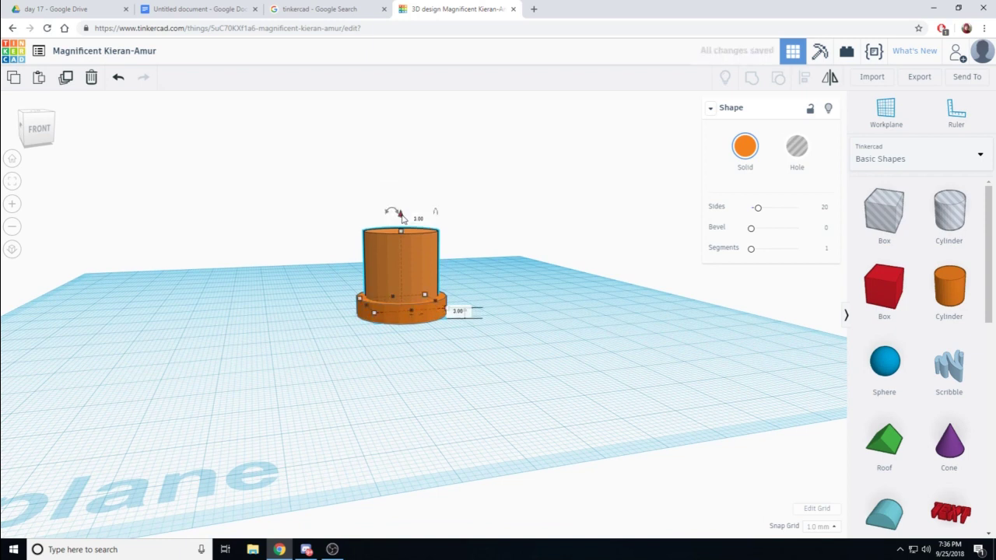
click(483, 242)
Turn the tall cylinder into a hole and select it together with the disc
click(402, 266)
click(414, 265)
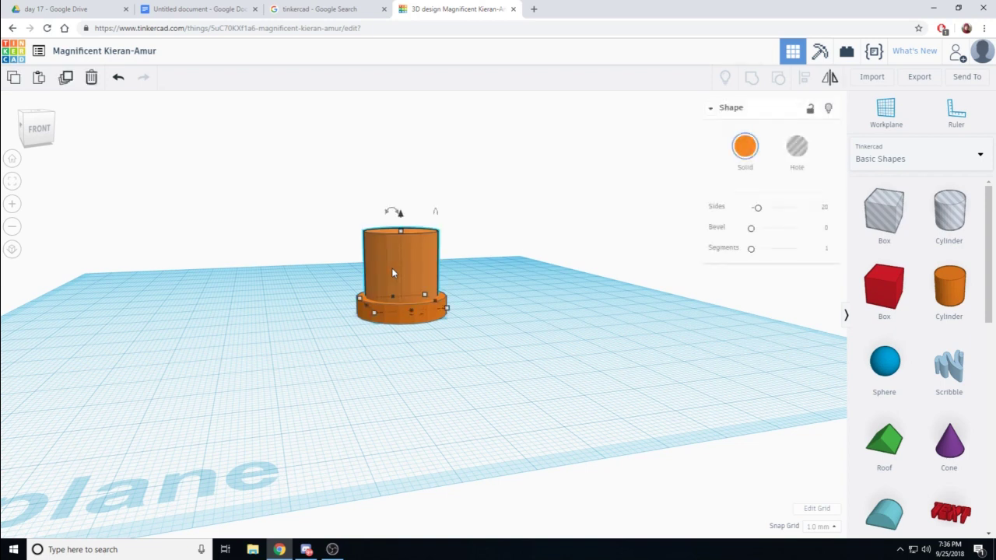
click(797, 148)
right_drag(569, 200, 548, 257)
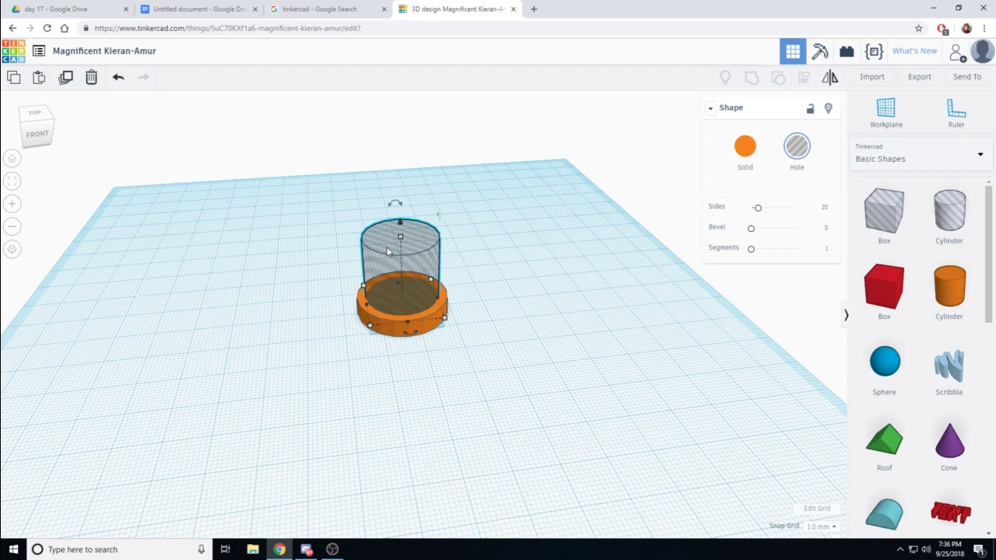
drag(335, 207, 459, 348)
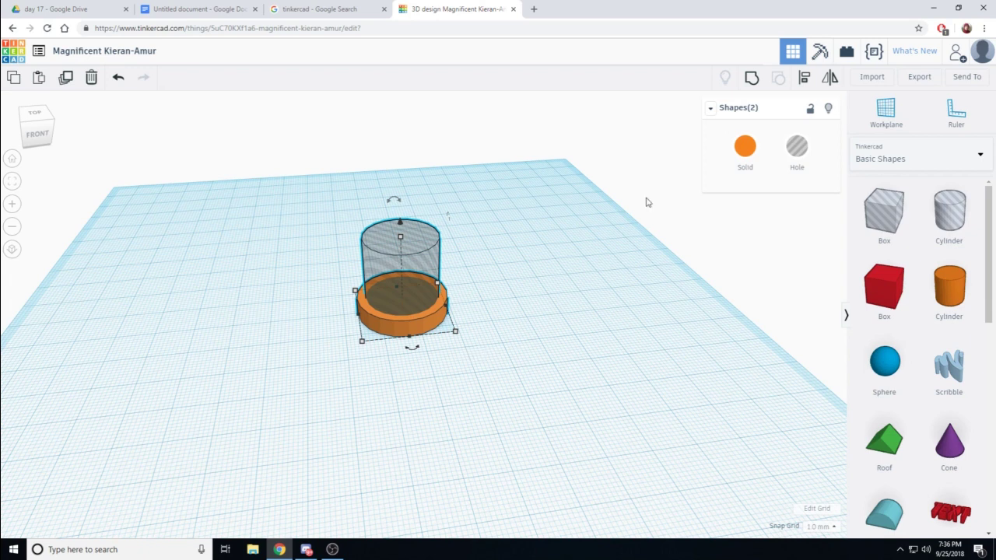
Group the hole with the disc to leave a recessed centre inside a raised rim
click(750, 81)
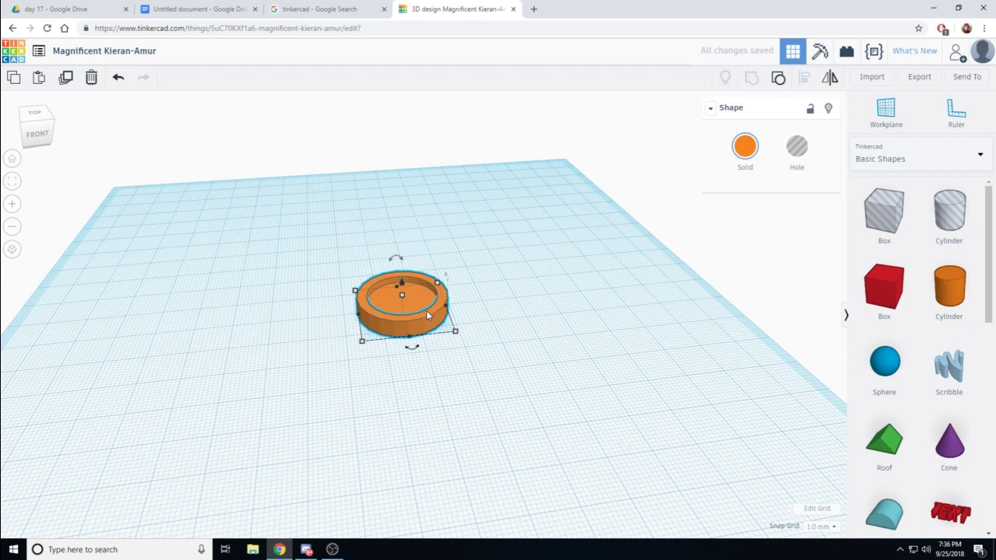
scroll(426, 311, up, 5)
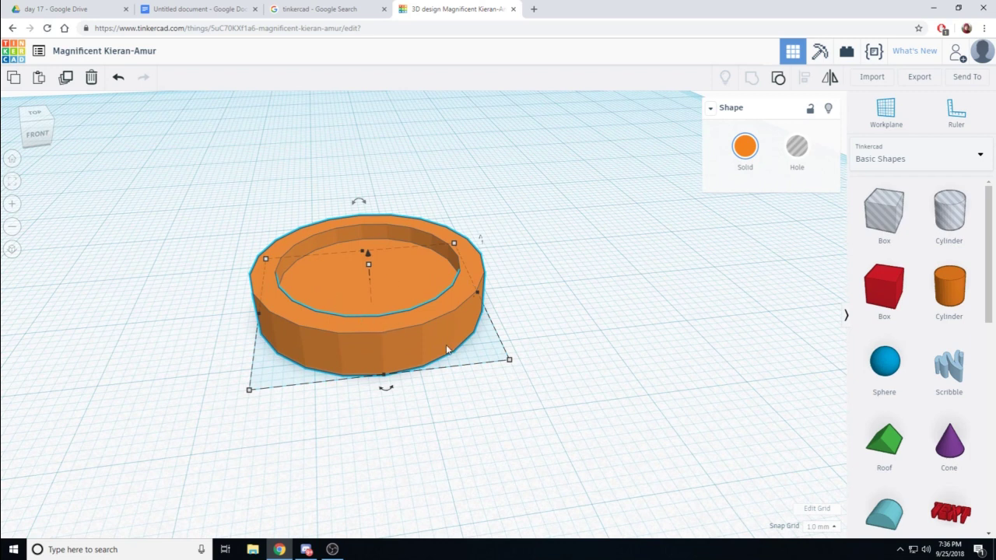
click(559, 314)
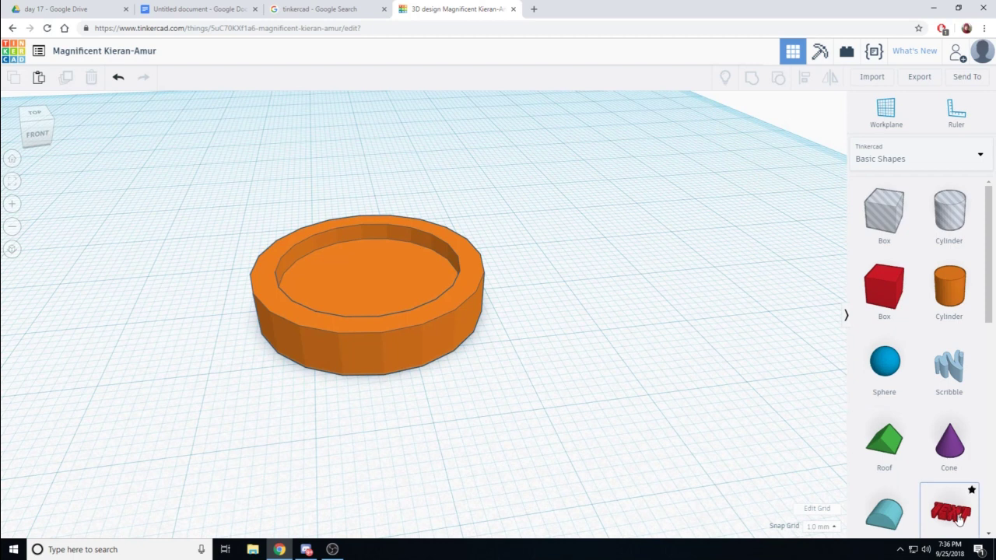
Place a Text shape over the coin, change its text to '5c', and view from the top
drag(951, 513, 419, 294)
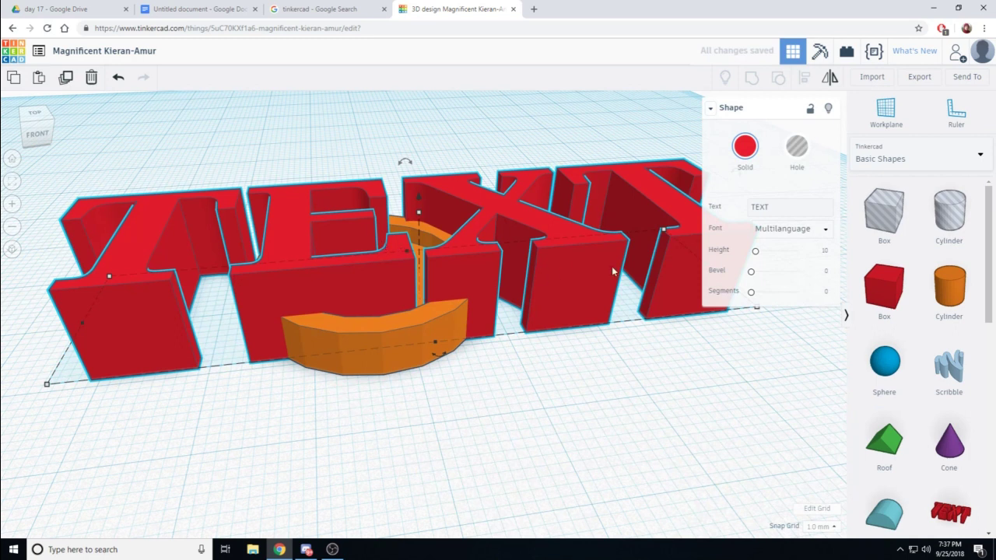
drag(789, 208, 700, 210)
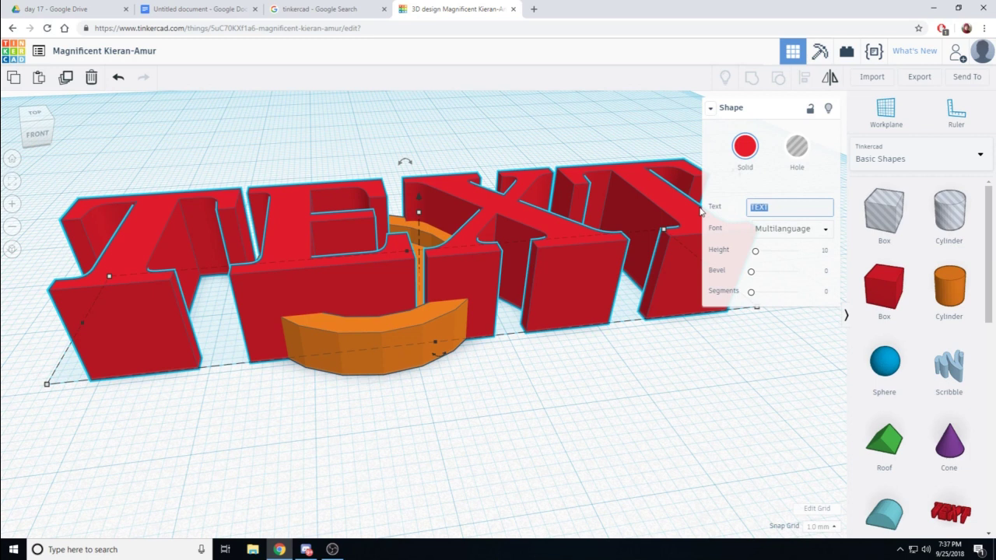
text(%)
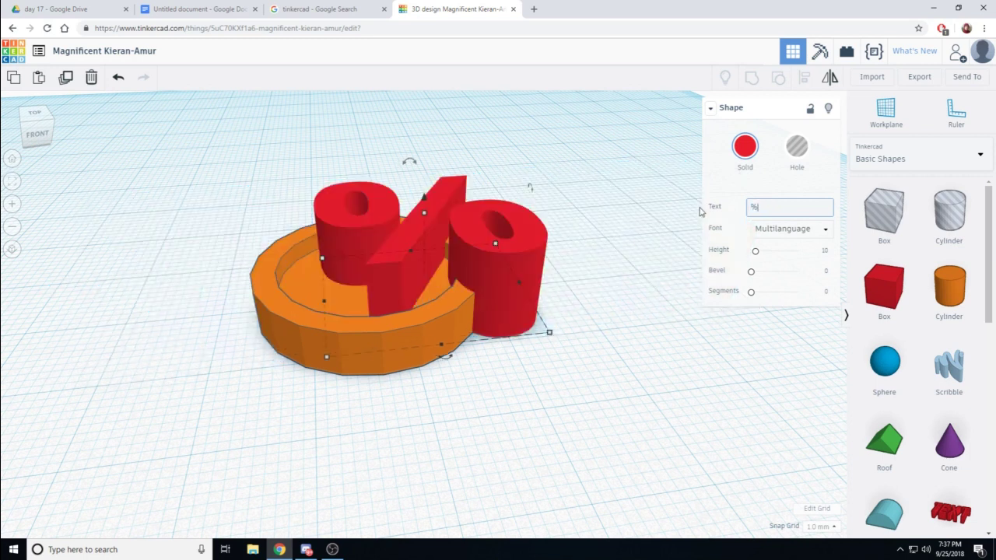
key(BackSpace)
text(5c)
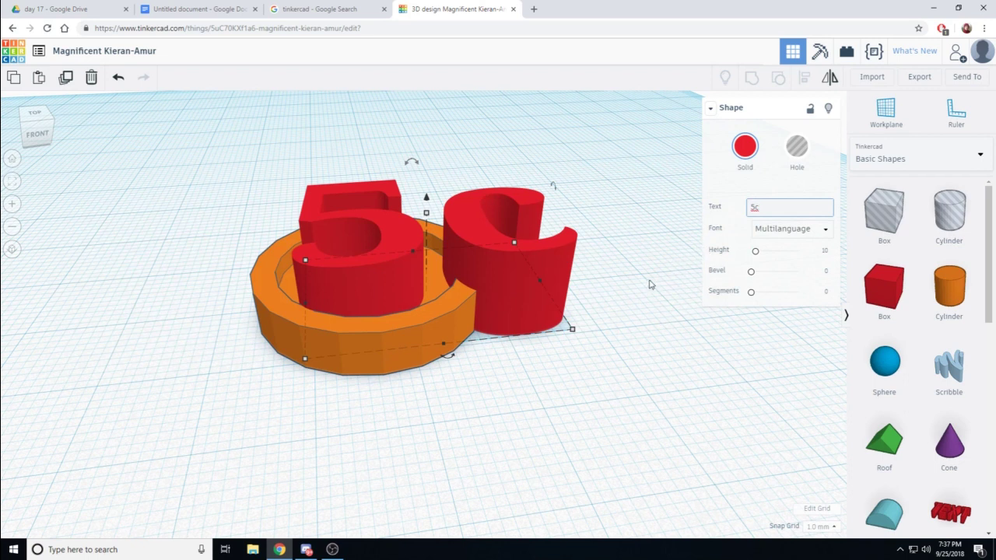
click(35, 114)
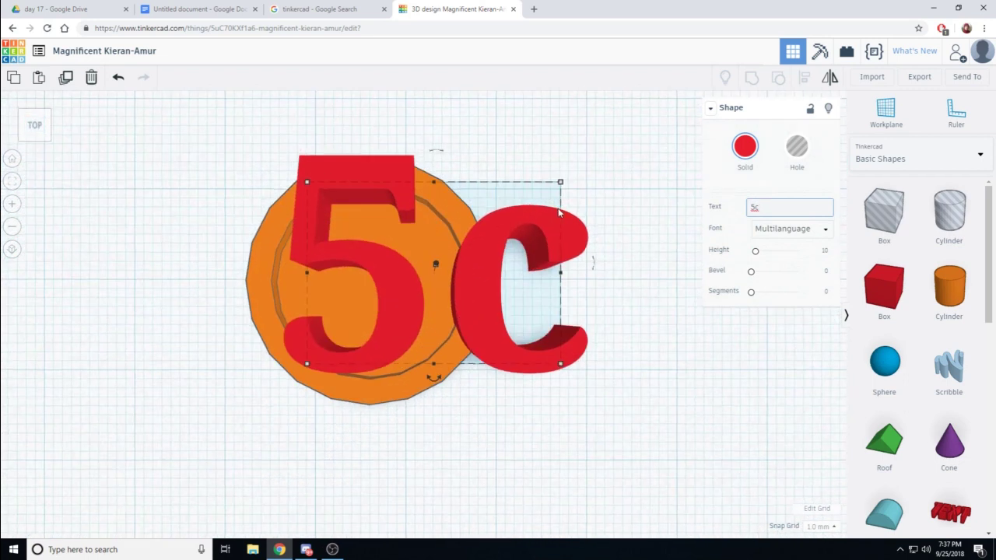
Scale the 5c text down so it fits within the coin
click(643, 214)
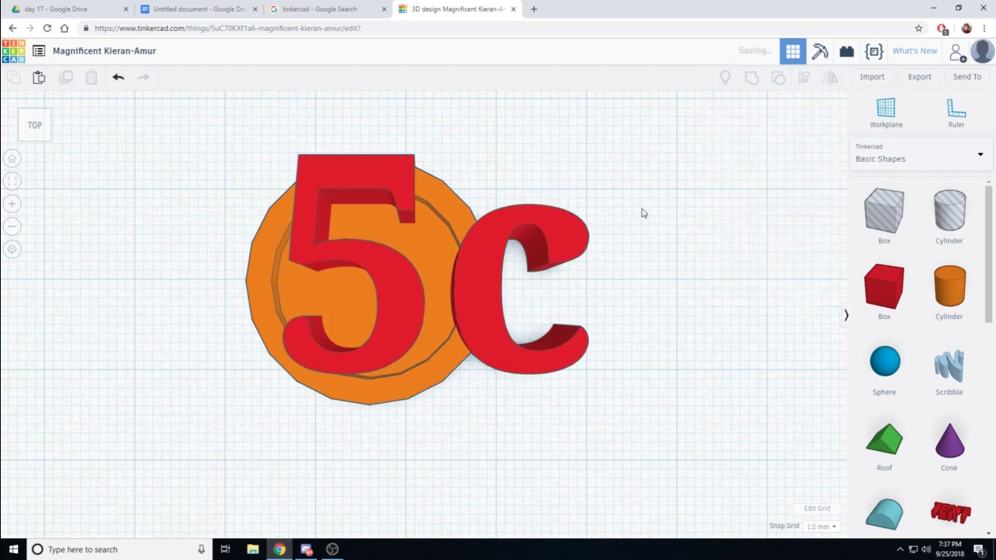
click(551, 217)
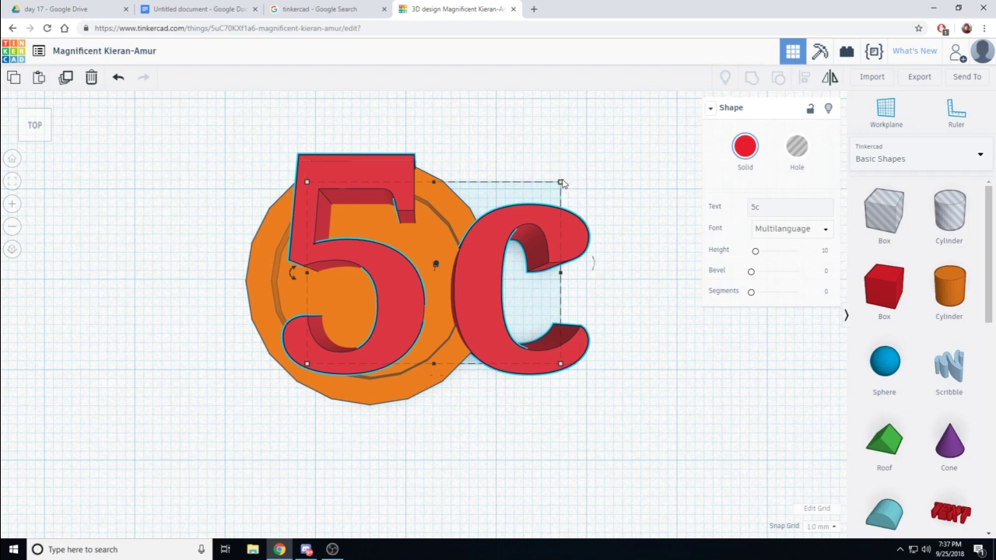
shift+drag(561, 183, 486, 234)
shift+drag(482, 271, 546, 221)
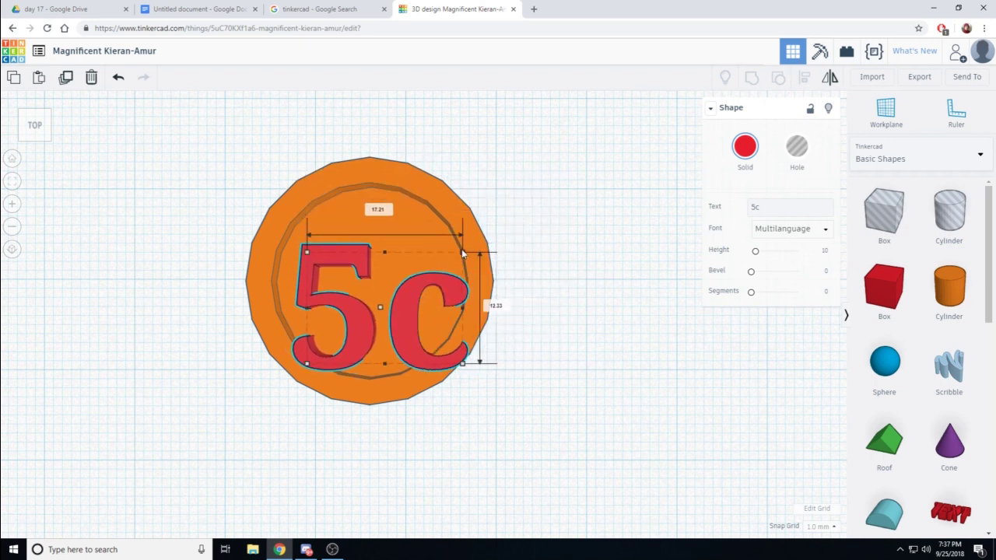
drag(463, 253, 405, 284)
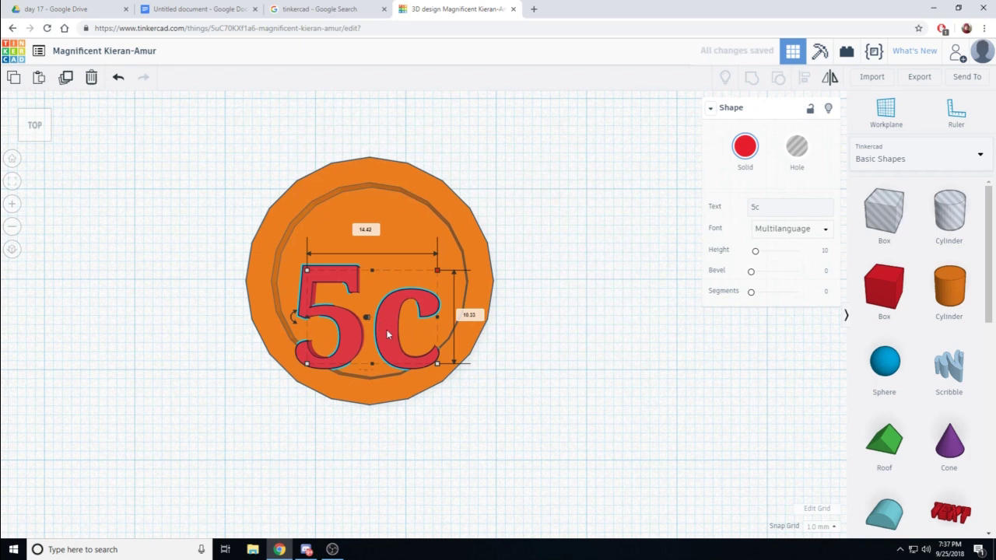
Move the 5c text to the middle of the coin inside the rim
drag(386, 334, 386, 292)
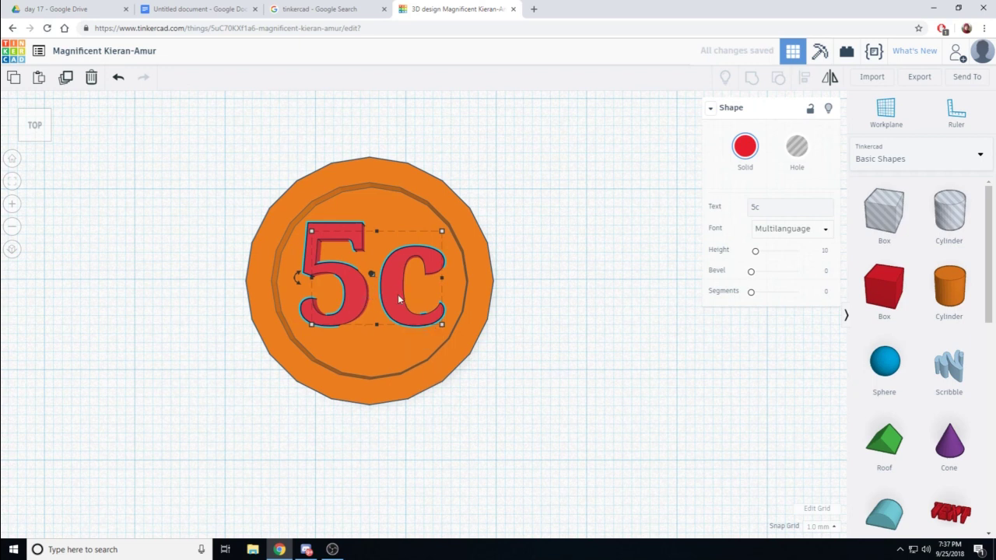
drag(398, 299, 403, 319)
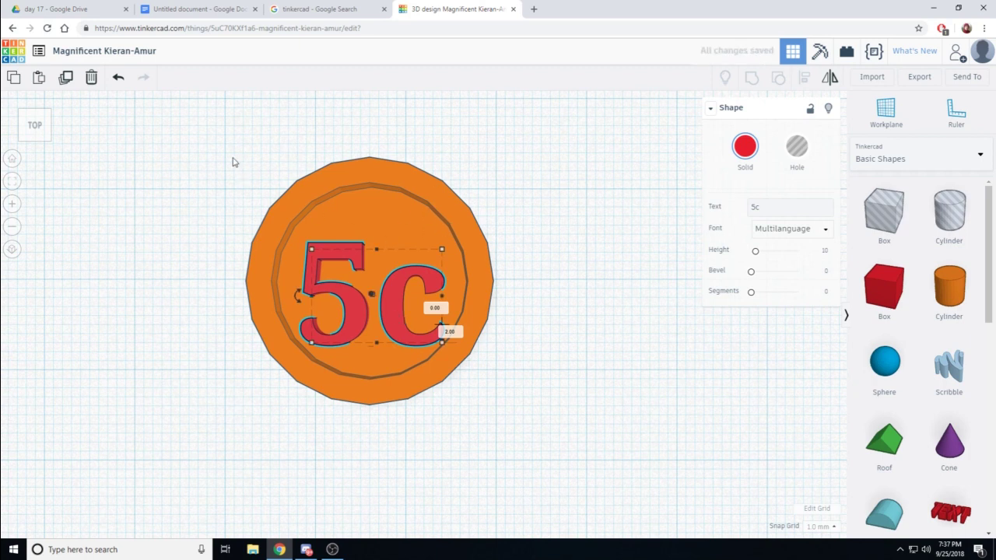
right_drag(658, 176, 663, 138)
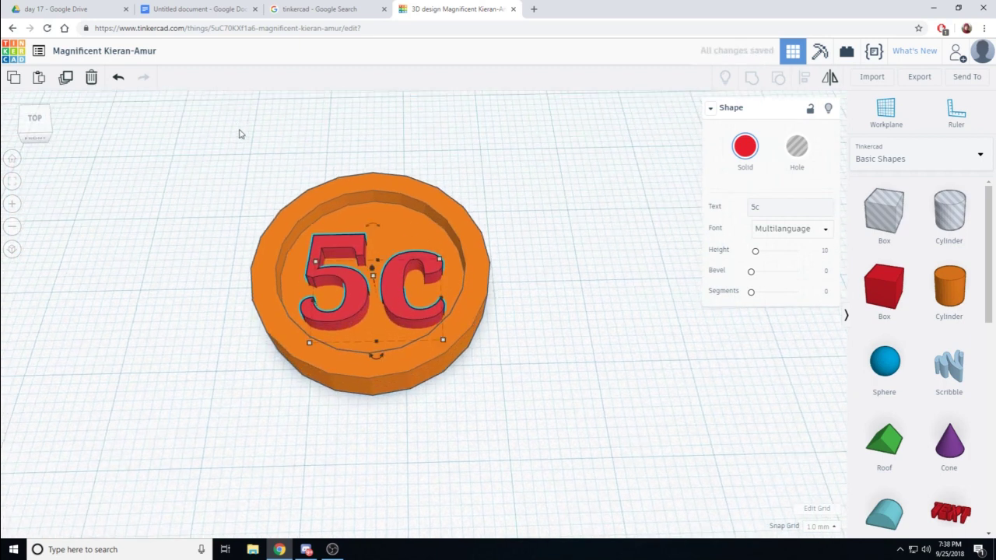
Select the coin and 5c text and centre them on both axes with Align
drag(465, 387, 545, 430)
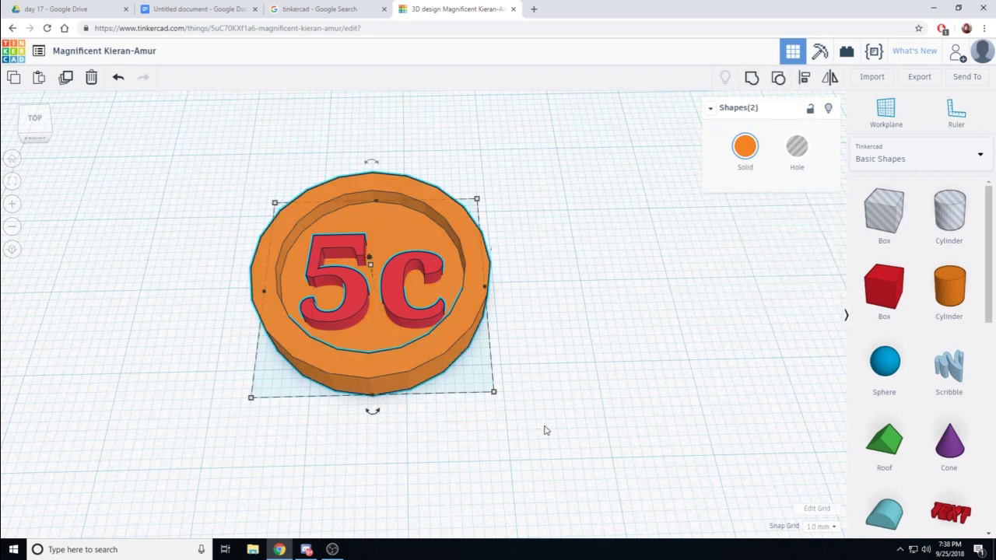
click(804, 79)
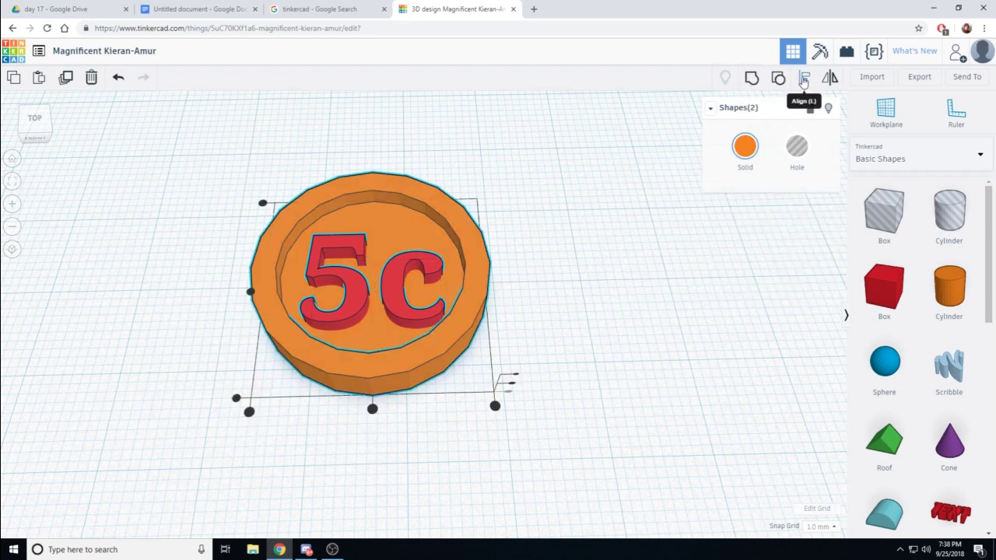
right_drag(624, 291, 303, 340)
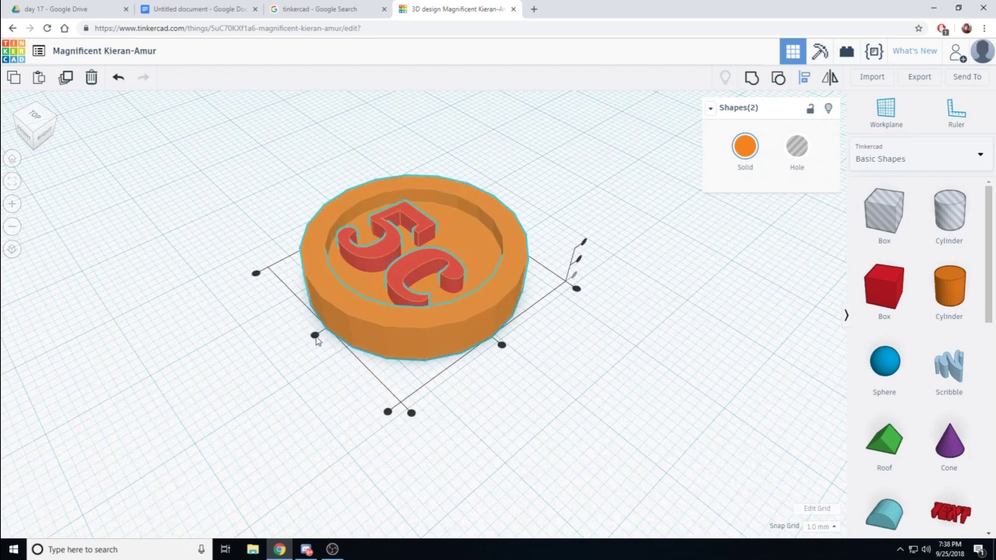
click(315, 335)
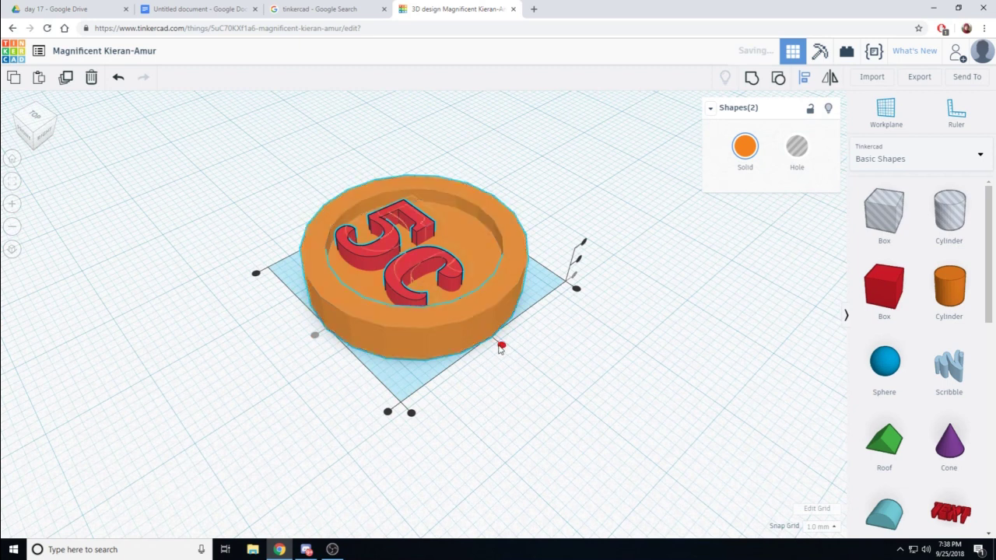
click(502, 345)
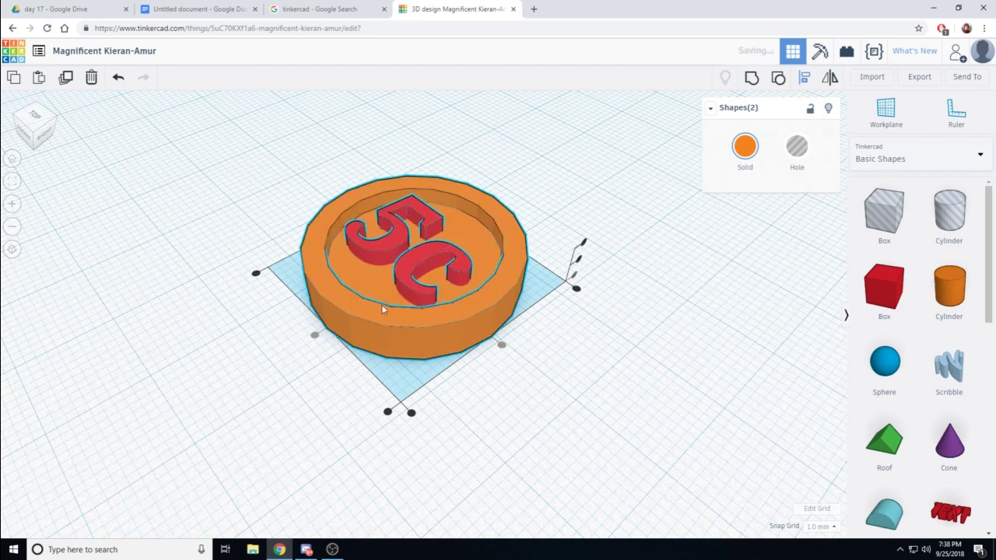
right_drag(421, 255, 726, 434)
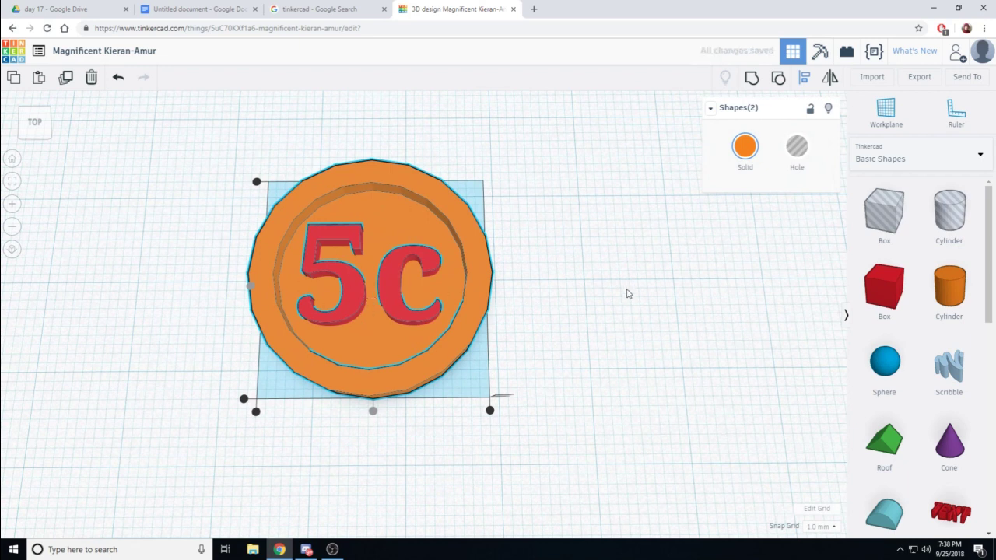
Switch to the front view and try changing the 5c letter height, then undo it
right_drag(611, 243, 623, 213)
click(34, 126)
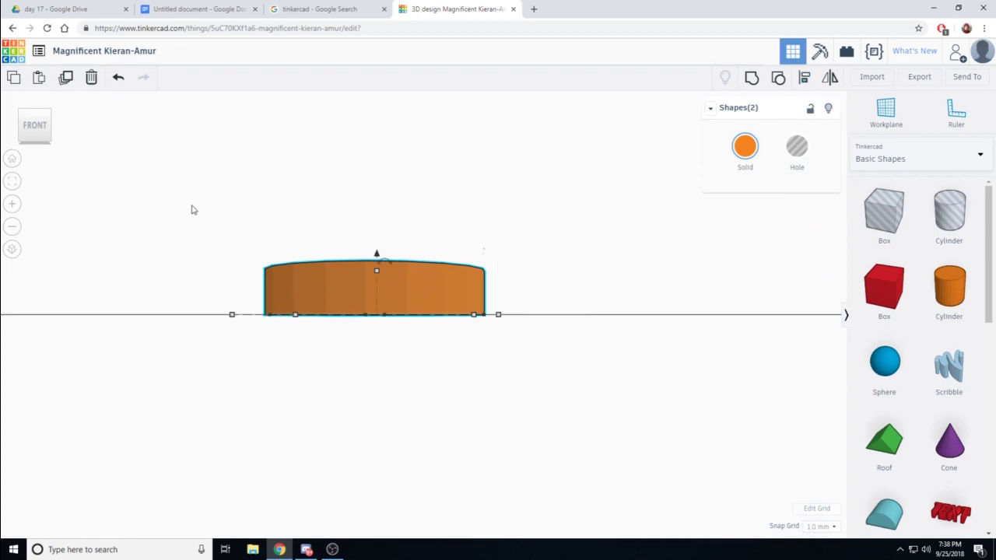
right_drag(193, 210, 258, 302)
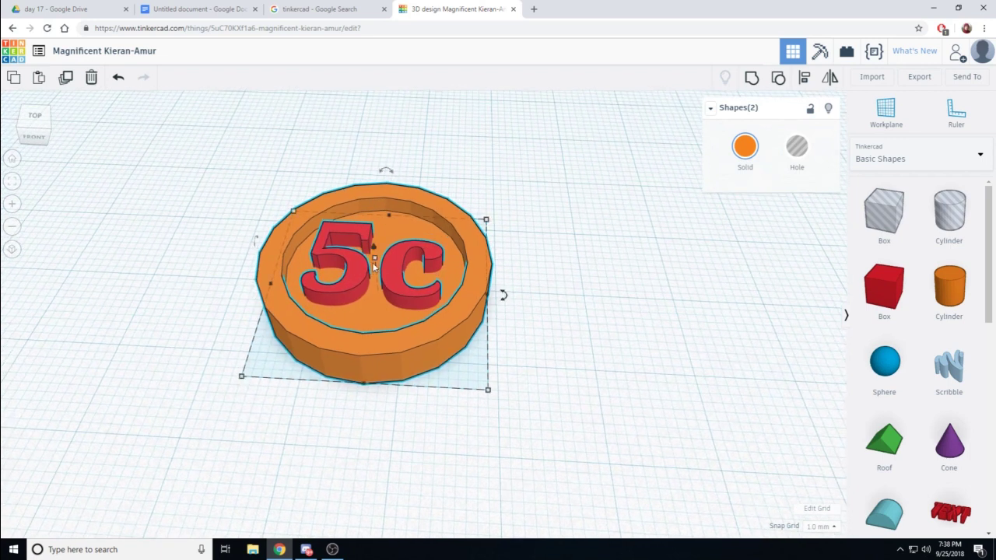
drag(379, 263, 382, 232)
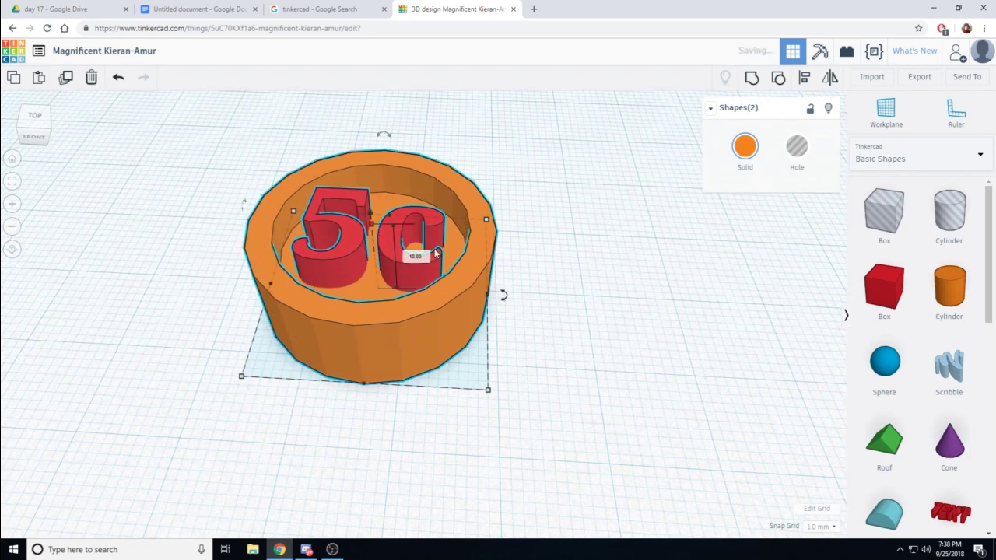
key(ctrl+z)
Reselect the 5c letters and lower their height to 6.00 in the front view
click(606, 268)
click(382, 278)
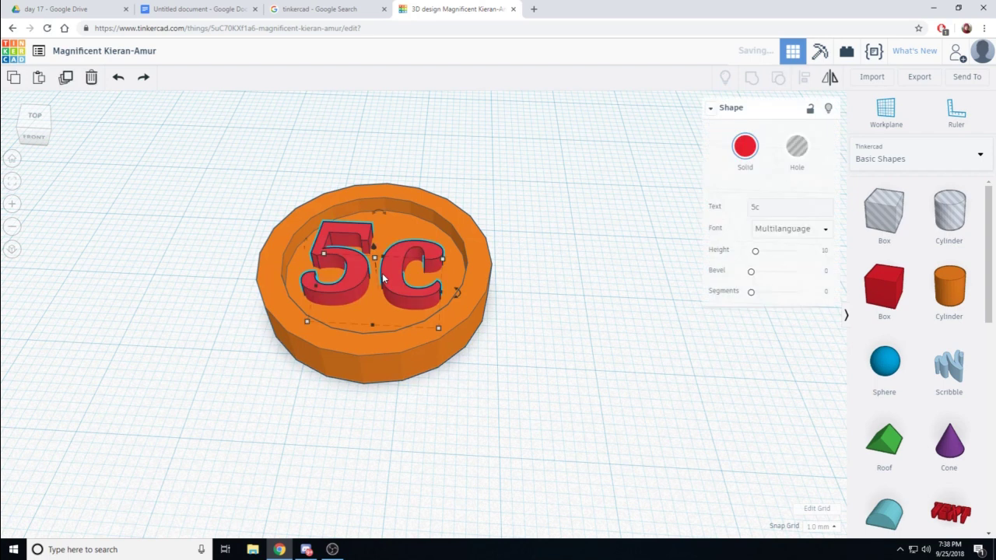
drag(379, 263, 375, 230)
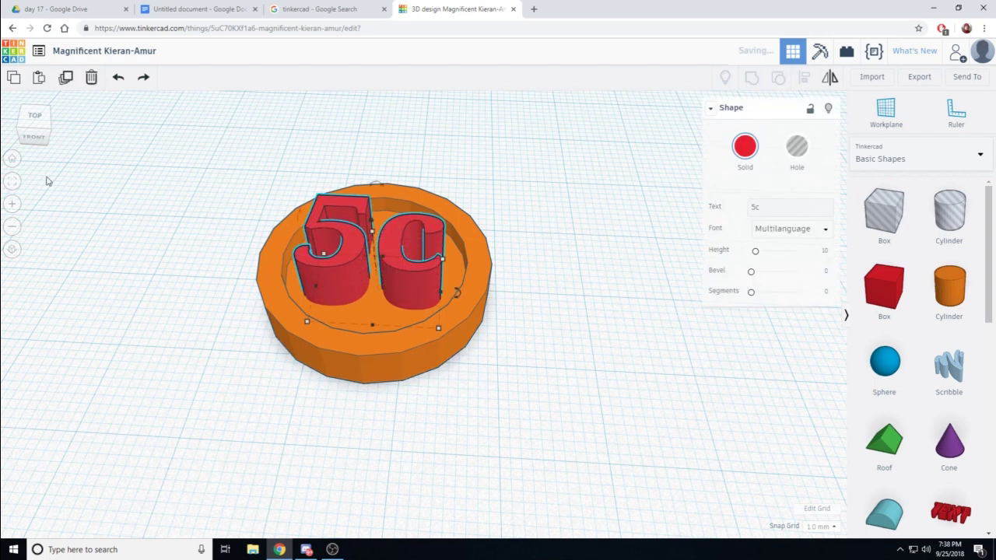
click(34, 138)
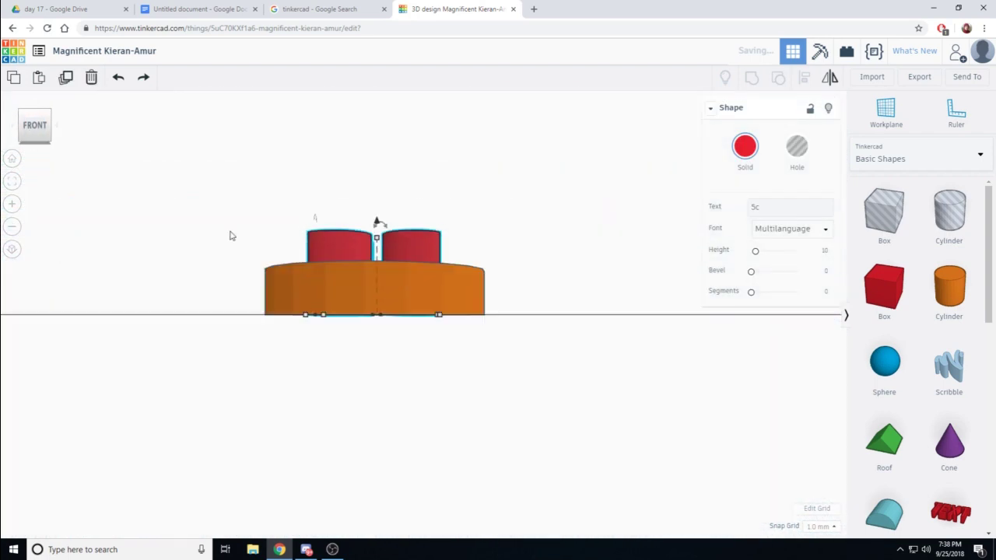
mouse_move(378, 240)
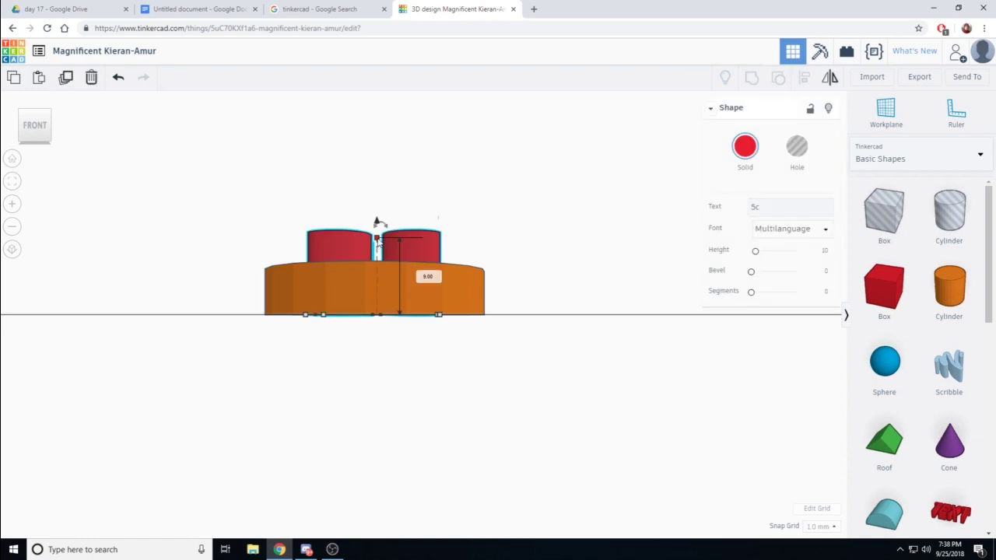
drag(378, 240, 377, 270)
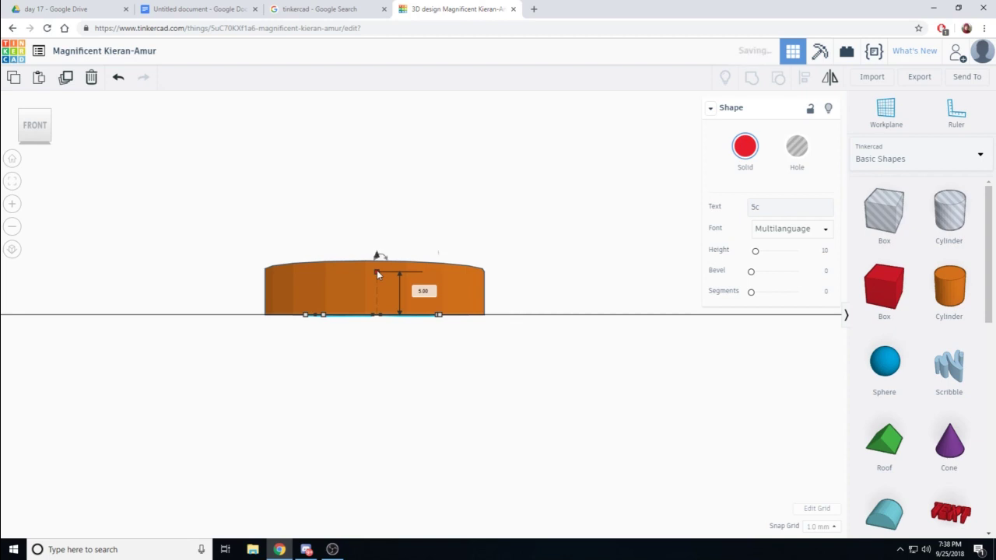
right_drag(474, 232, 467, 251)
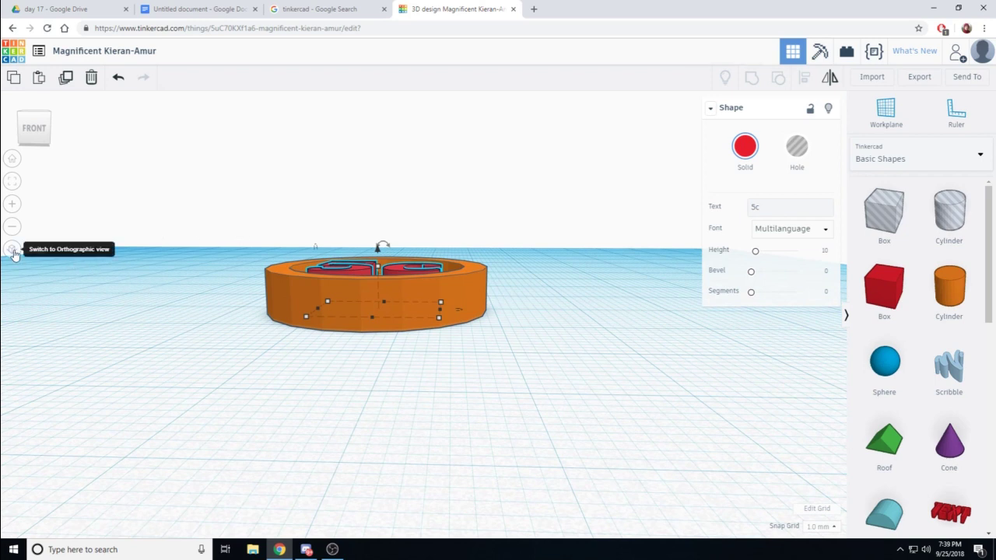
In an orthographic front view, raise the 5c text height from 5.00 to 6.00
click(13, 251)
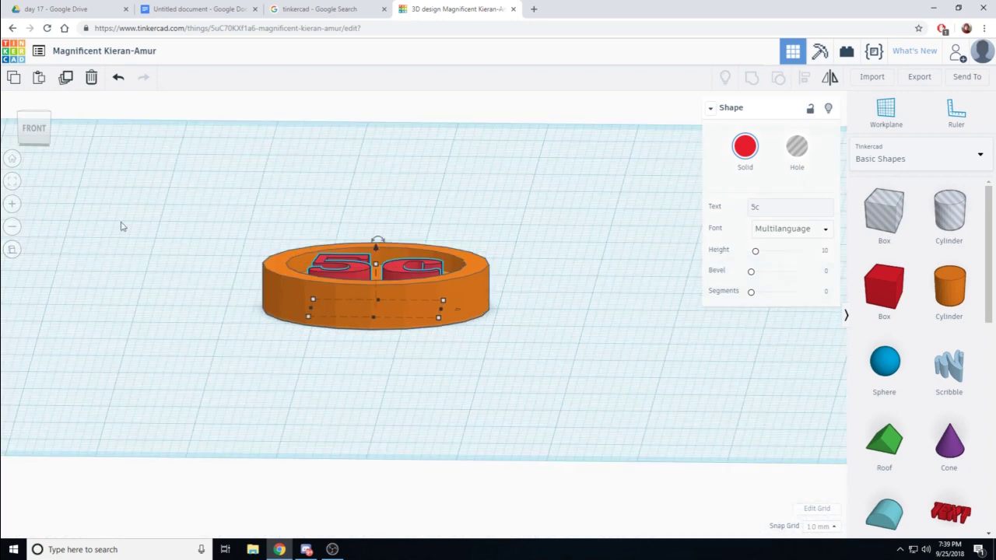
mouse_move(246, 215)
right_down()
mouse_move(191, 208)
mouse_move(258, 216)
mouse_move(229, 213)
right_up()
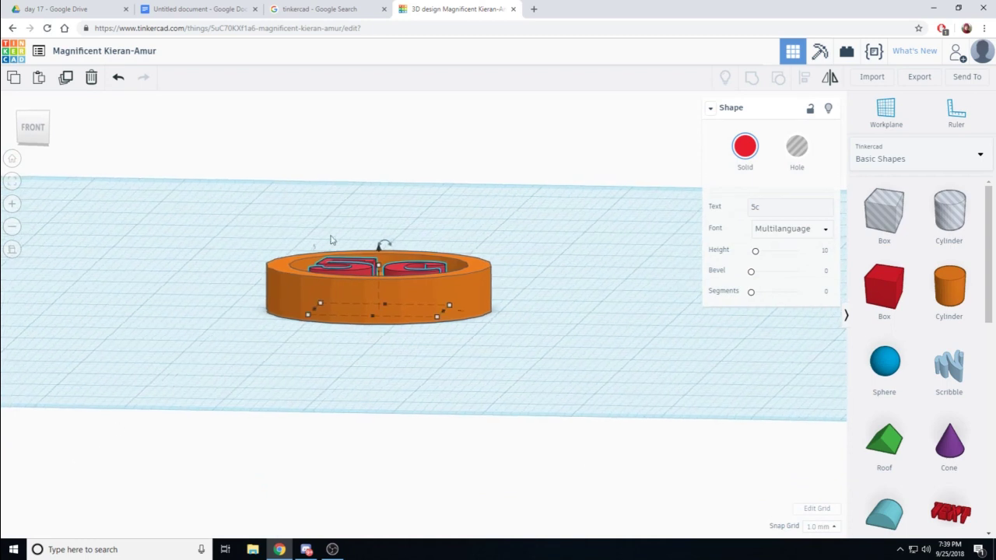
click(35, 133)
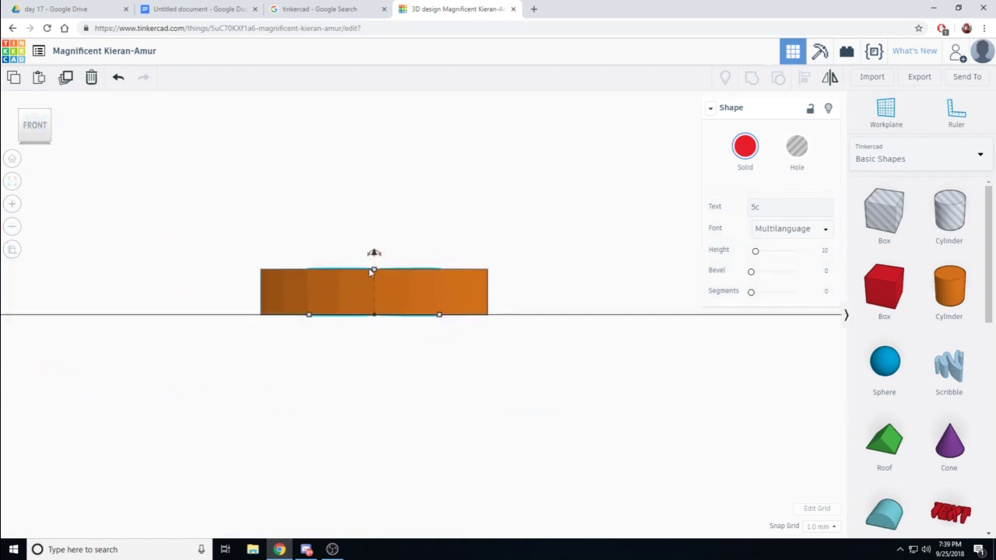
mouse_move(374, 271)
drag(375, 272, 375, 271)
Deselect, return to perspective, and orbit down to inspect the finished 5c coin
click(123, 240)
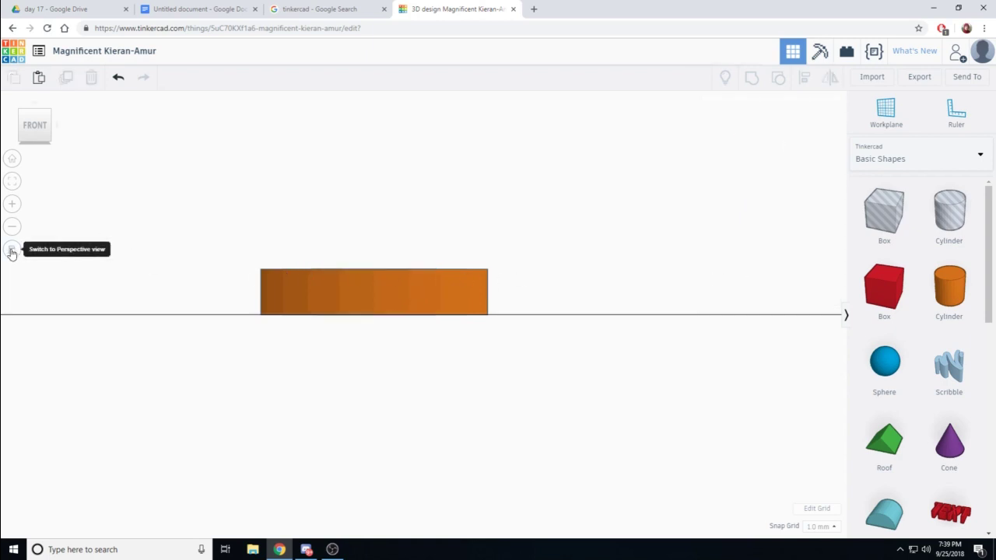
click(12, 250)
right_drag(158, 249, 180, 275)
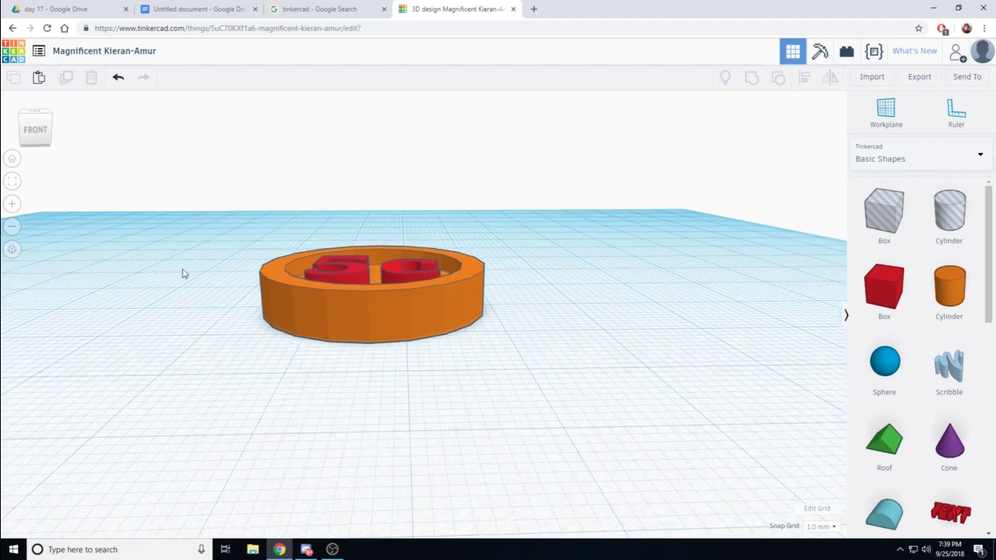
right_drag(251, 229, 215, 310)
Group the red 5c text with the orange coin into one solid piece
scroll(539, 247, down, 3)
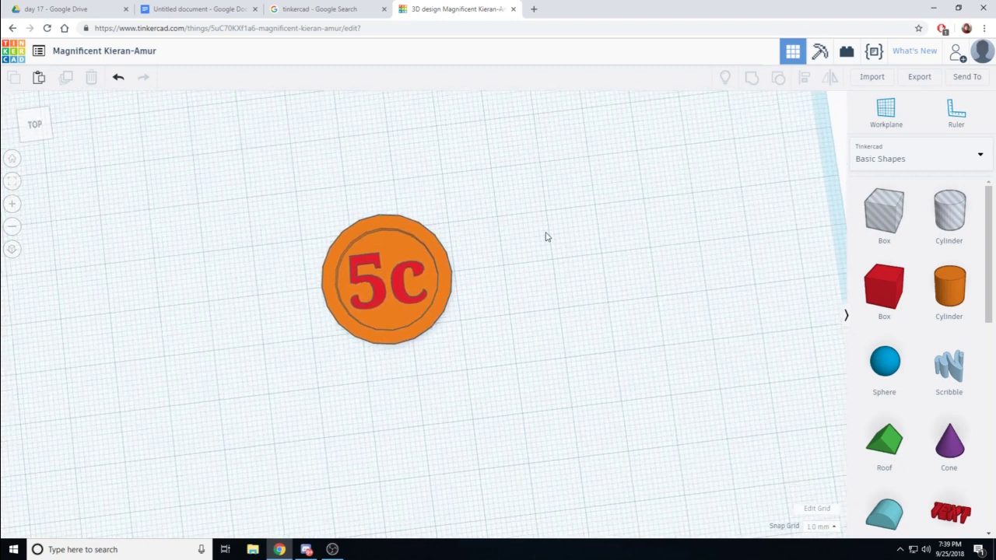
right_drag(544, 231, 534, 164)
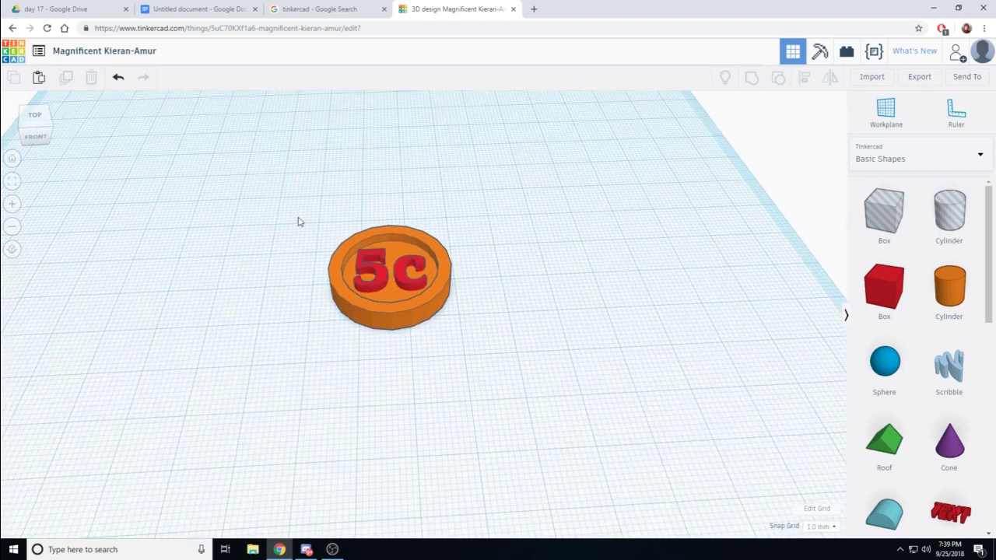
drag(290, 213, 474, 346)
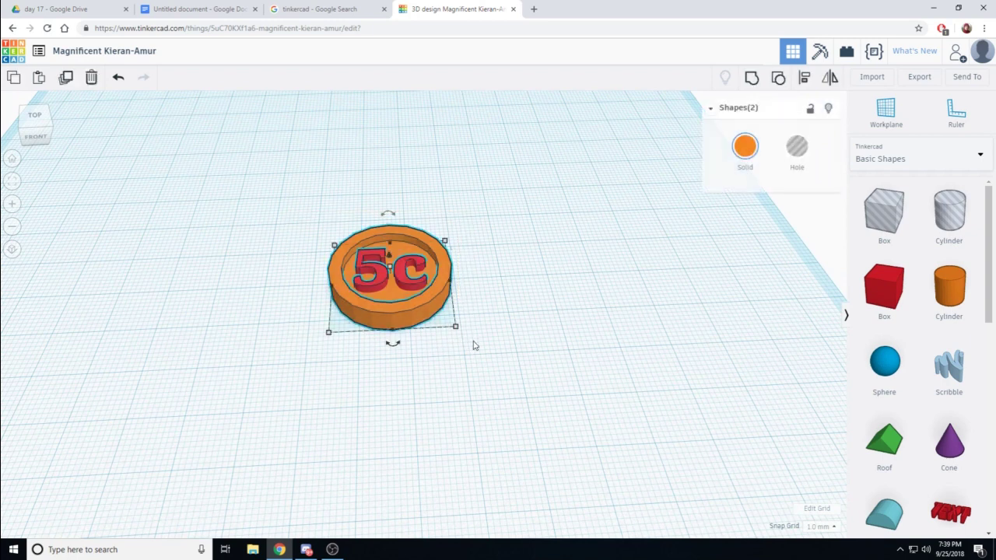
click(752, 78)
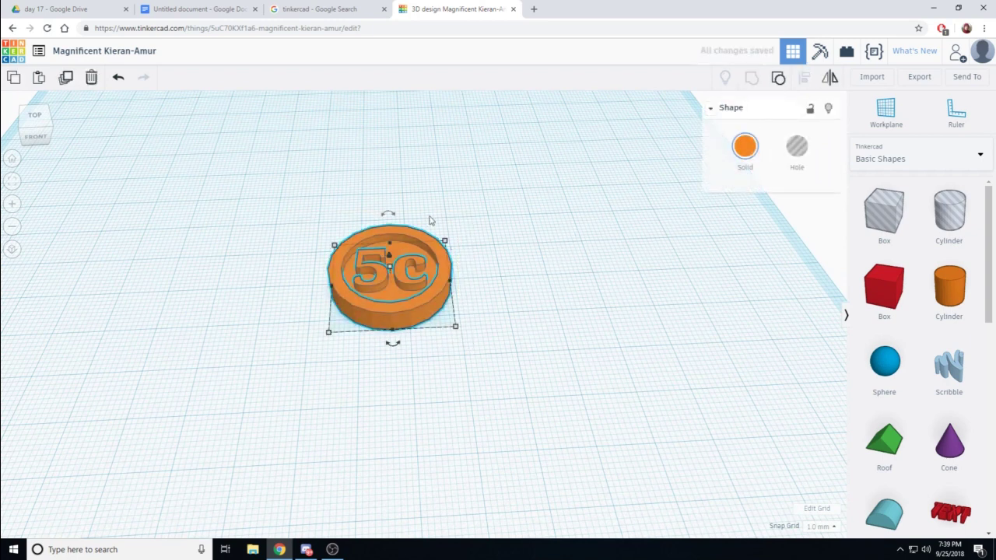
click(572, 282)
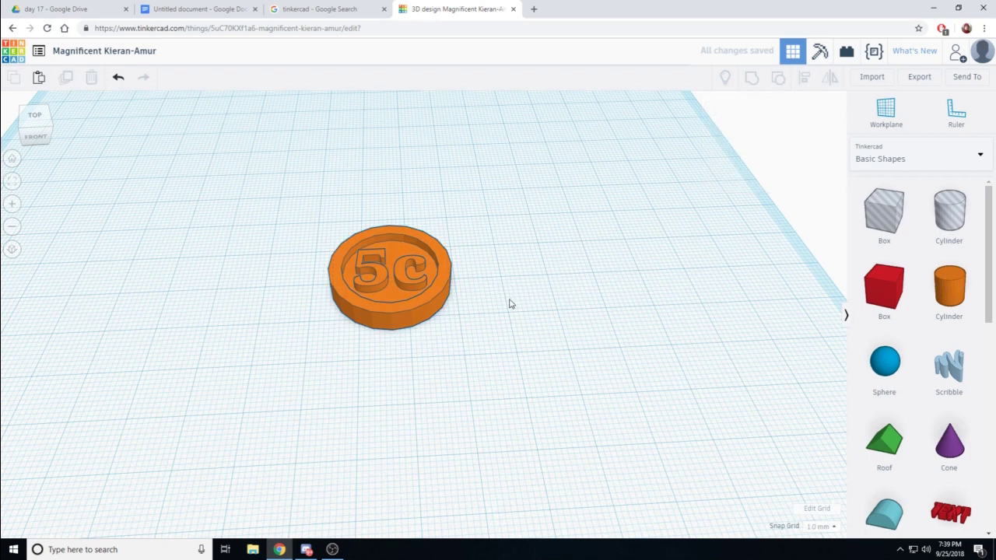
Undo the grouping, then copy and paste the coin with its text to the right
click(118, 77)
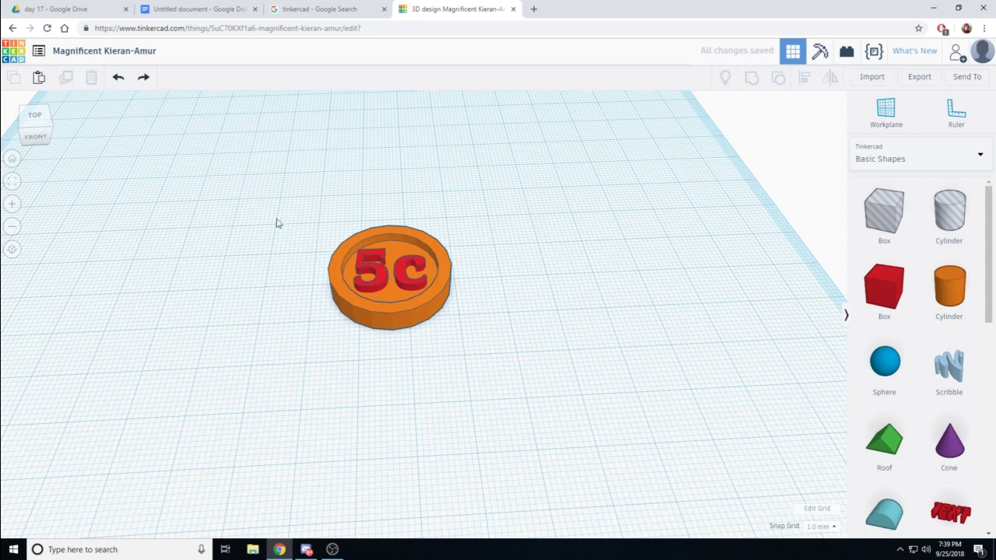
drag(276, 223, 403, 292)
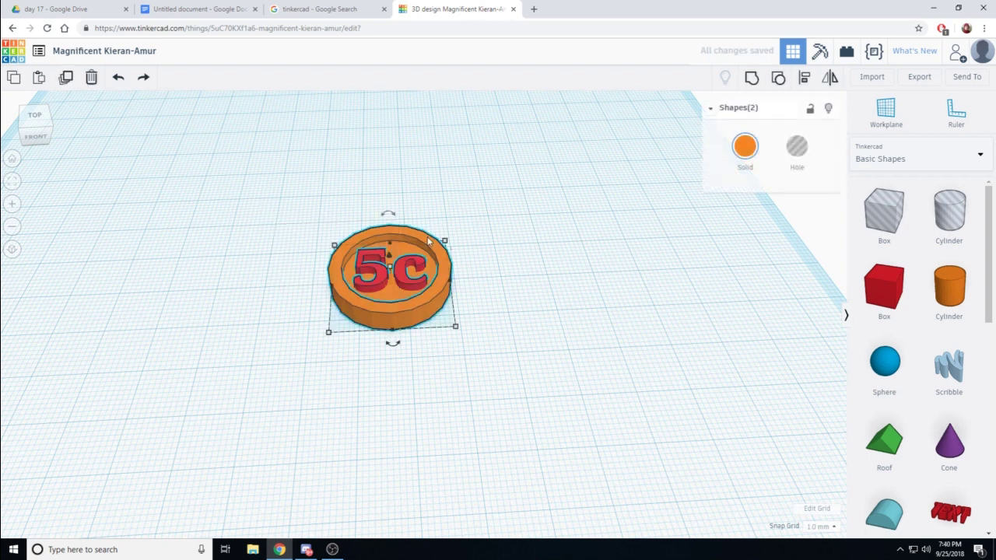
drag(267, 191, 513, 342)
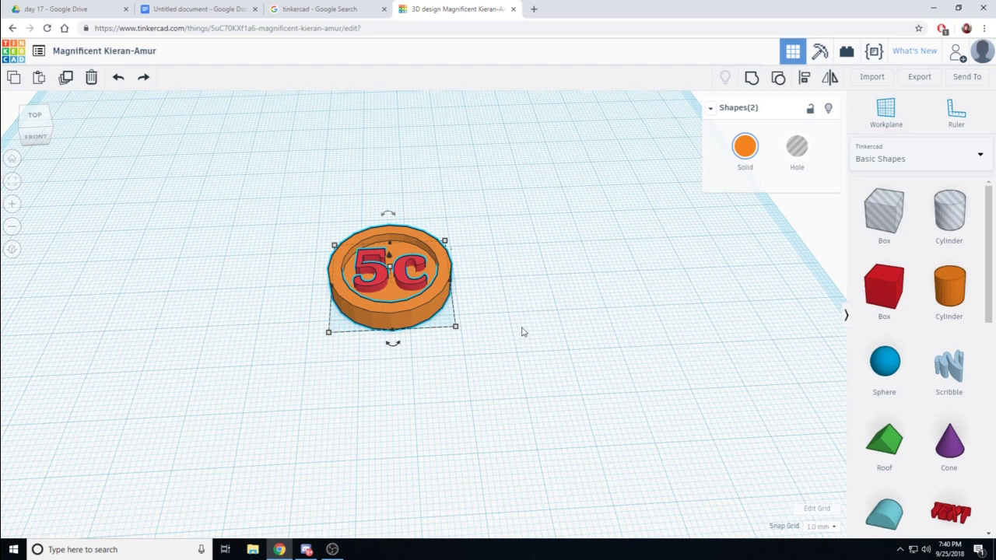
key(ctrl+c)
key(ctrl+v)
drag(484, 319, 574, 305)
Change the duplicate coin's text from 5c to '10c'
click(538, 277)
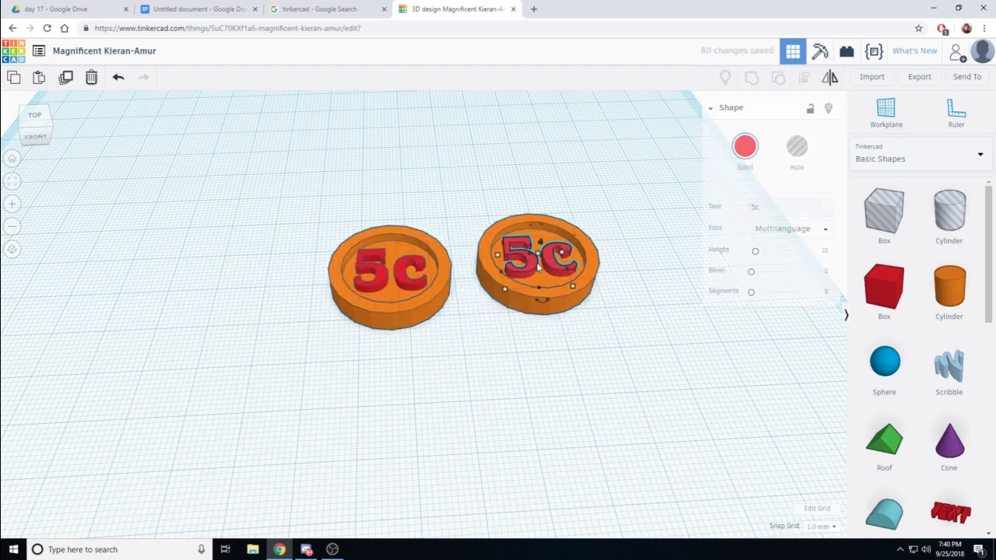
click(766, 208)
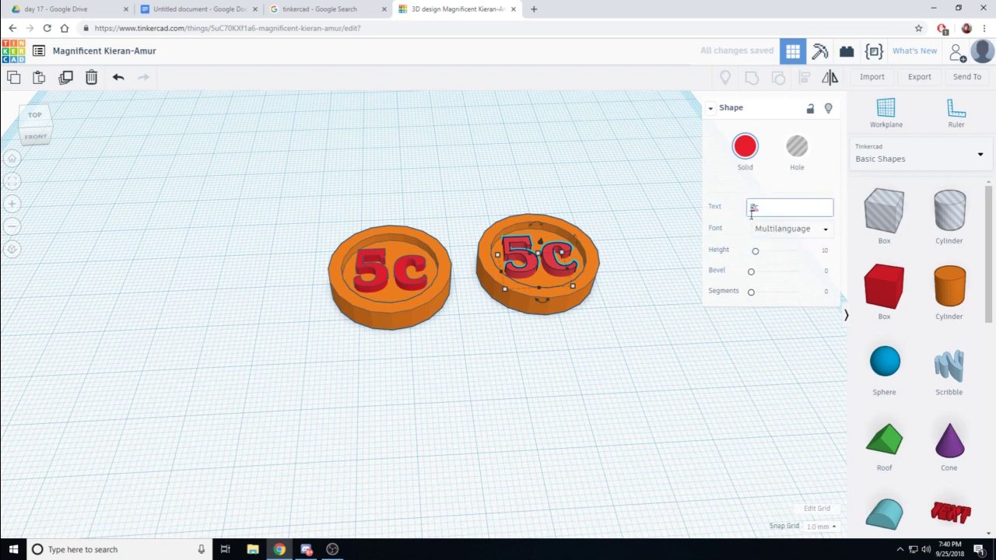
text(10c)
click(747, 242)
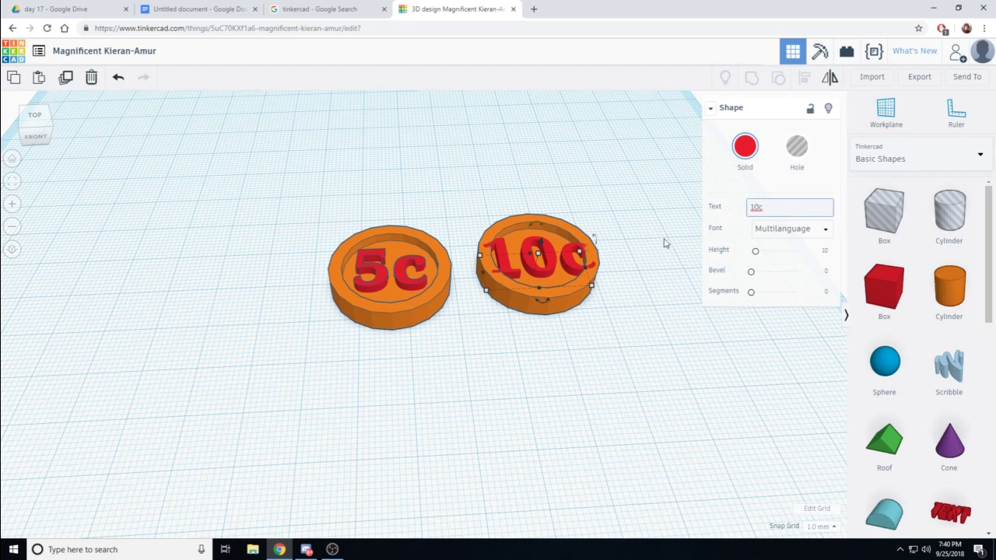
click(34, 117)
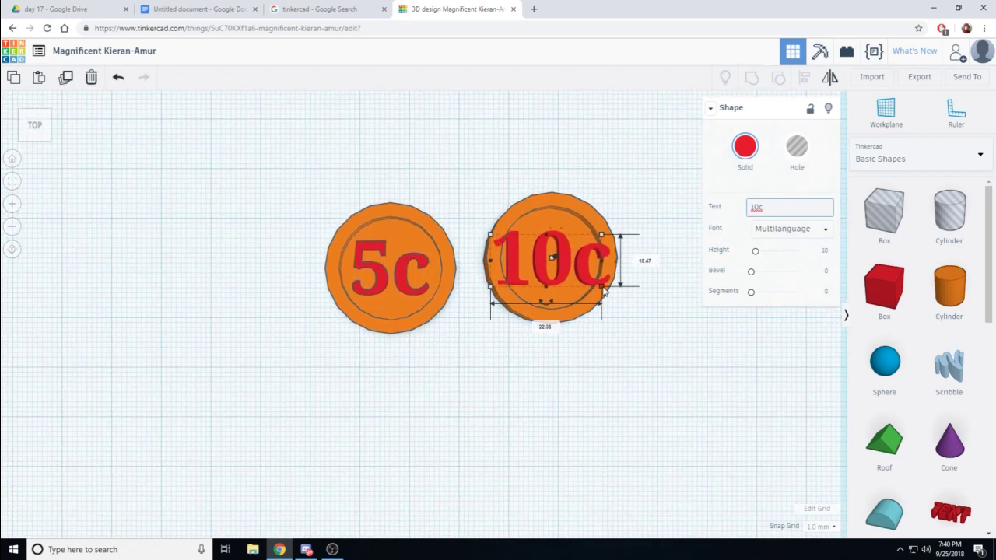
Shrink the 10c text to fit the rim and centre it on the coin on both axes
drag(603, 287, 573, 273)
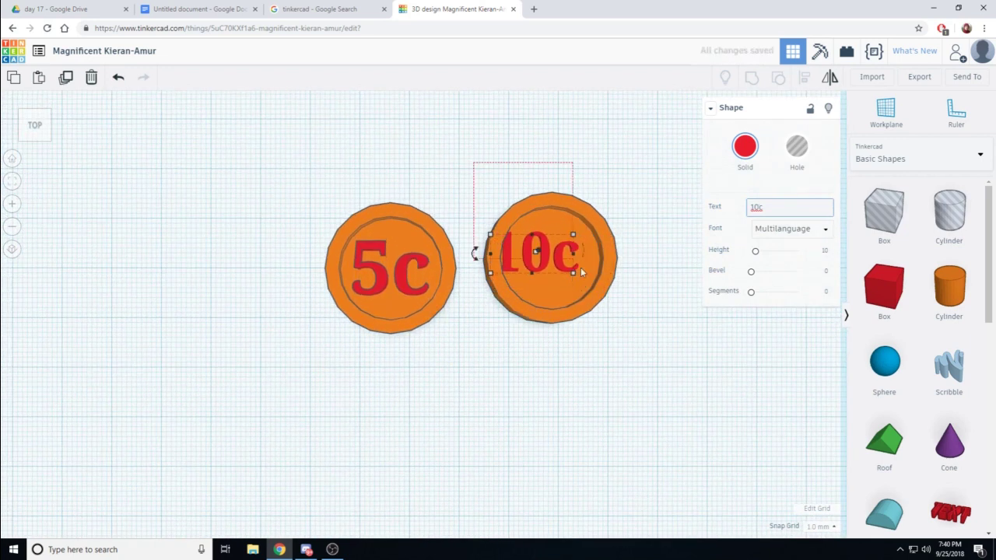
drag(471, 164, 658, 325)
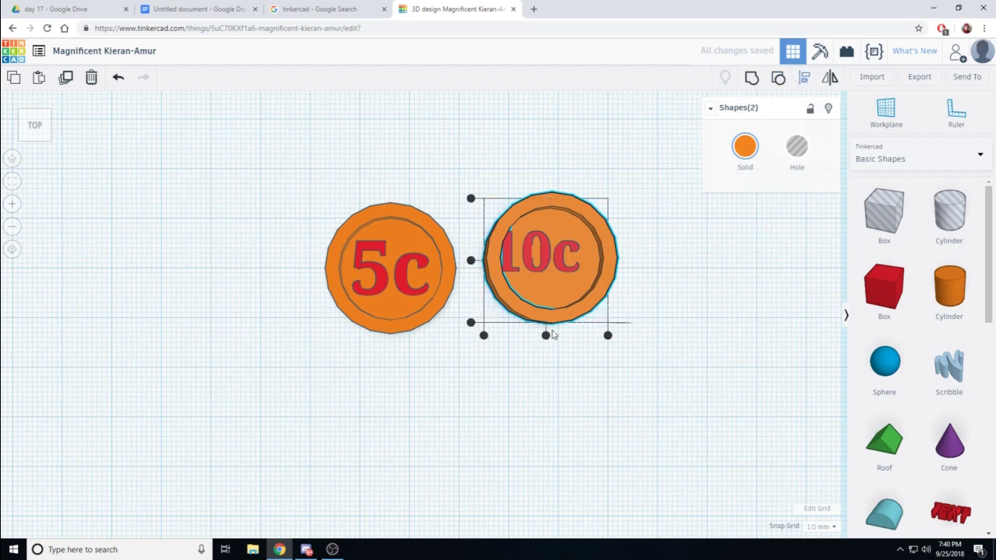
click(545, 335)
click(470, 260)
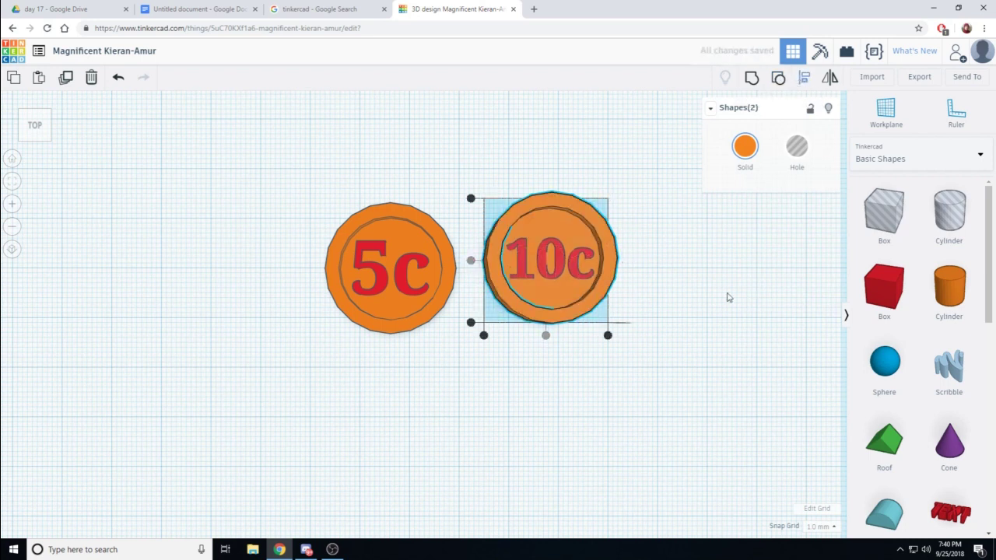
click(728, 297)
right_drag(732, 282, 703, 206)
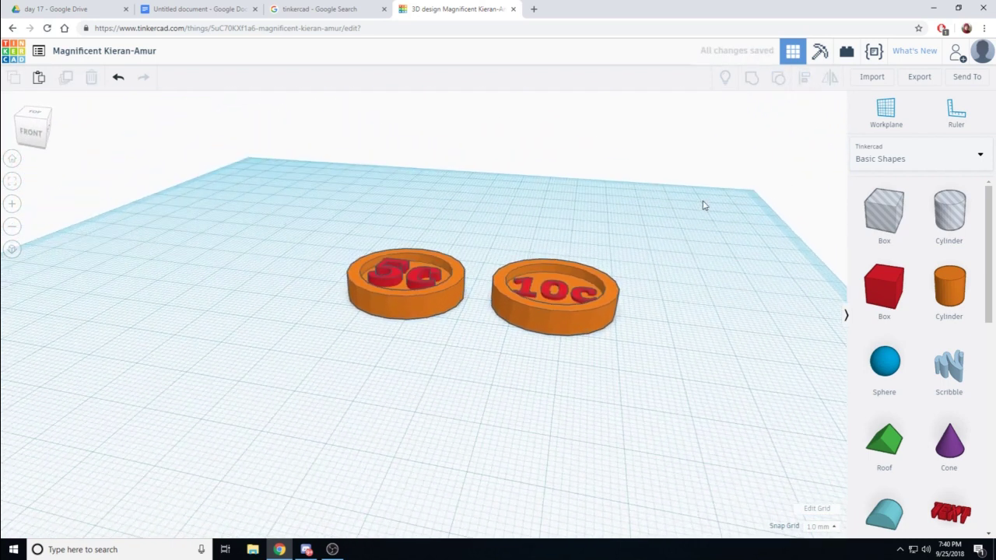
click(568, 293)
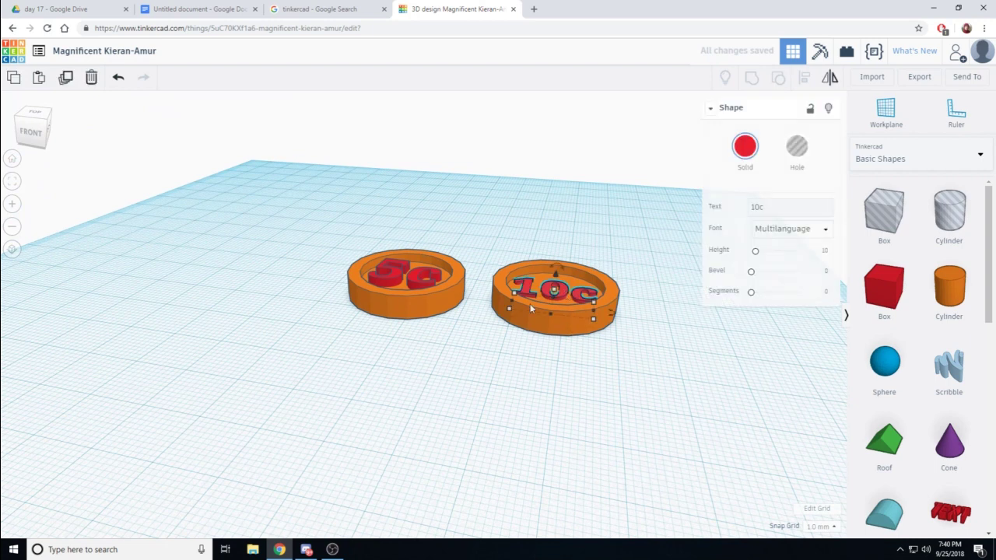
Switch to a front view and undo an accidental change to the right coin
click(31, 132)
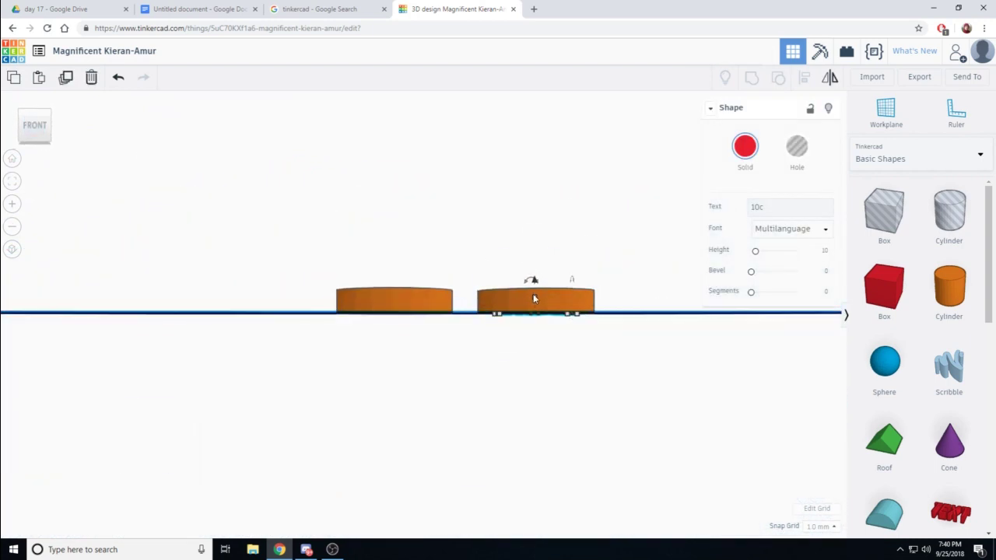
click(533, 296)
right_drag(598, 251, 549, 289)
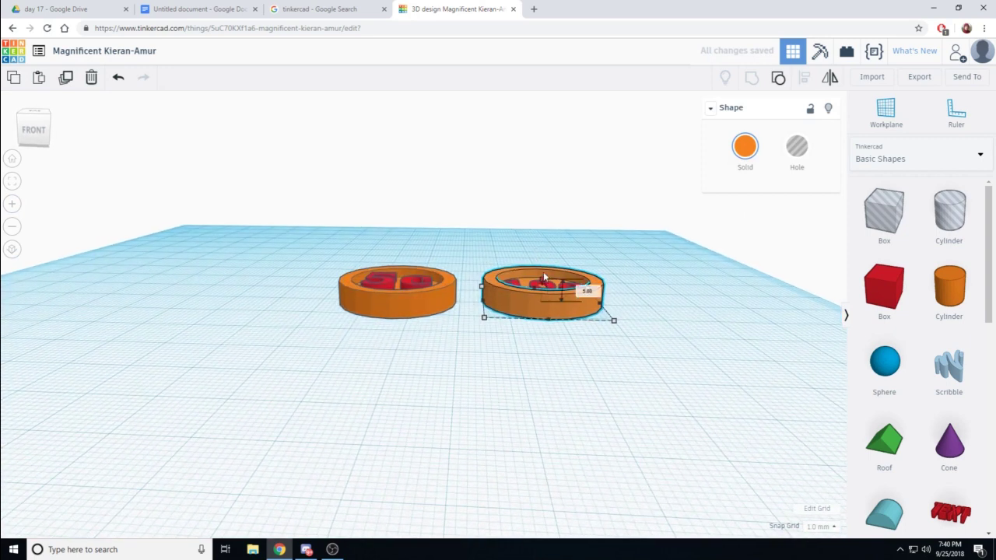
key(ctrl+z)
click(636, 278)
In orthographic front view, raise the 10c text level with the coin's top
right_drag(645, 273, 560, 289)
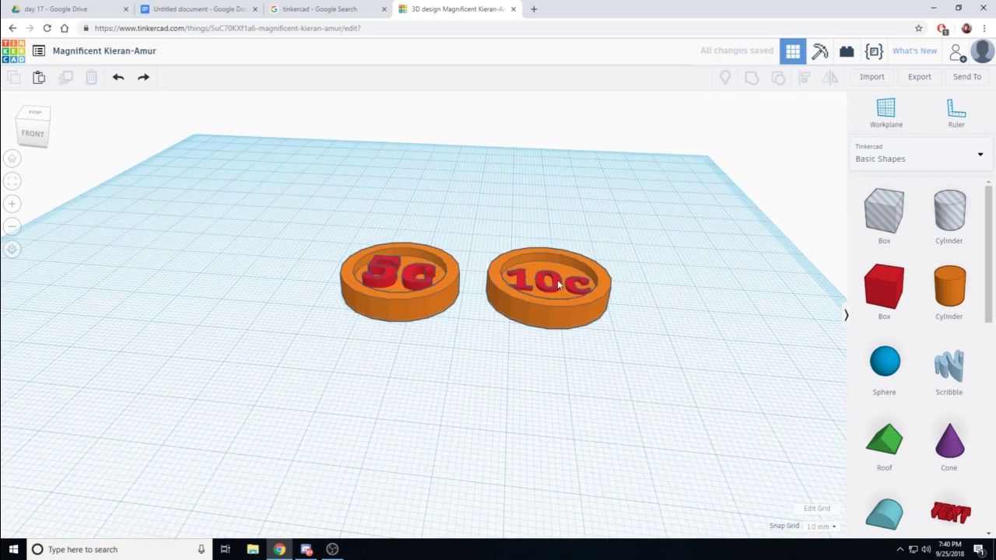
click(503, 284)
click(13, 249)
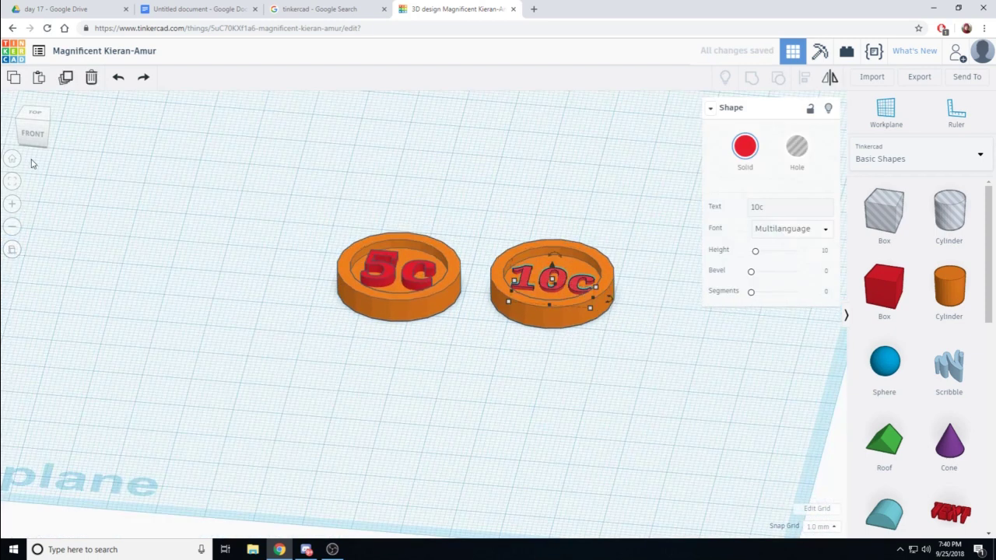
click(32, 131)
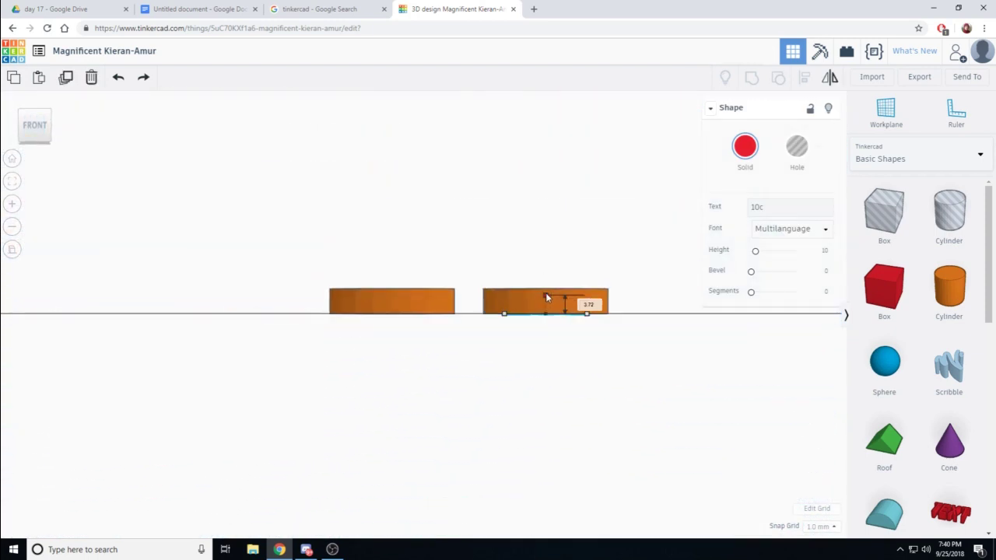
drag(546, 293, 545, 288)
right_drag(611, 257, 540, 240)
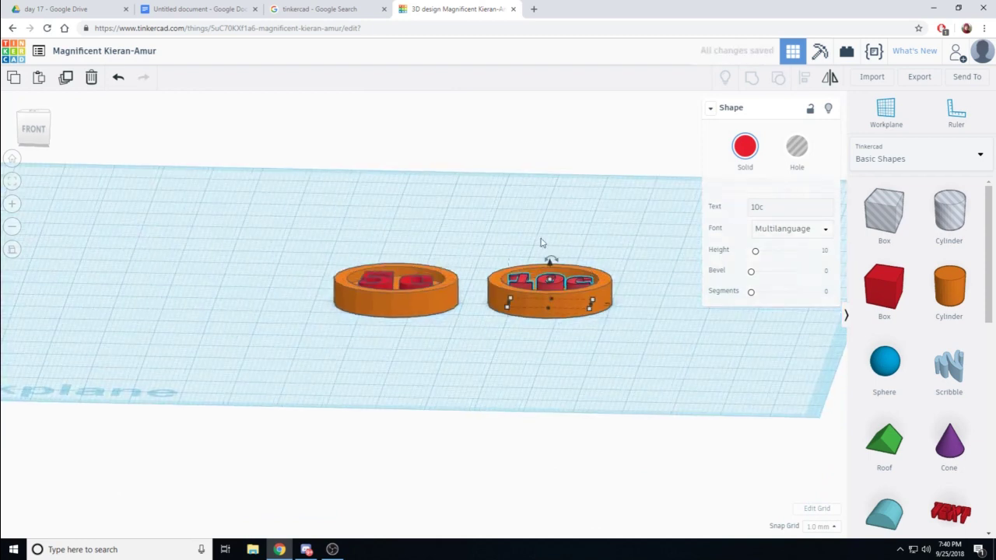
click(530, 234)
right_drag(698, 301, 726, 387)
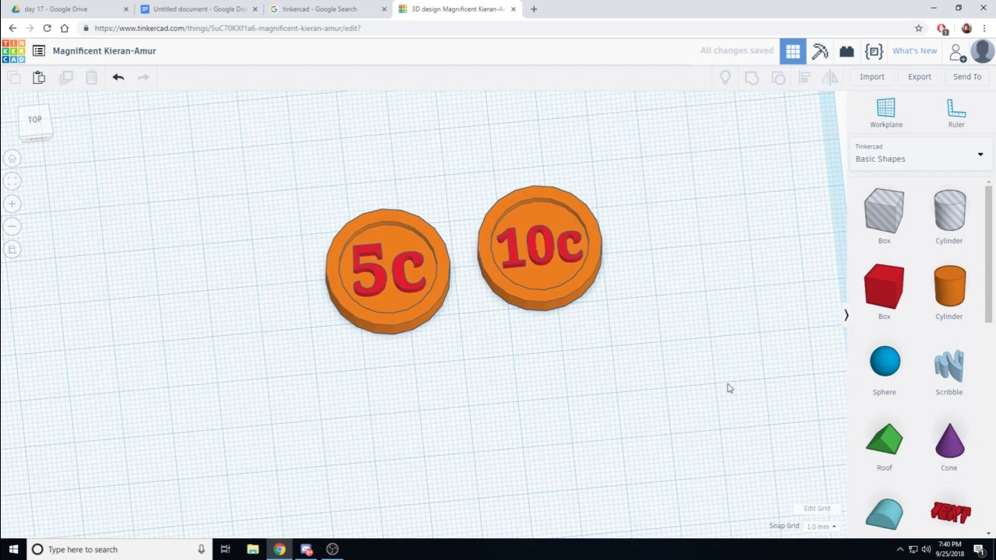
drag(455, 169, 642, 355)
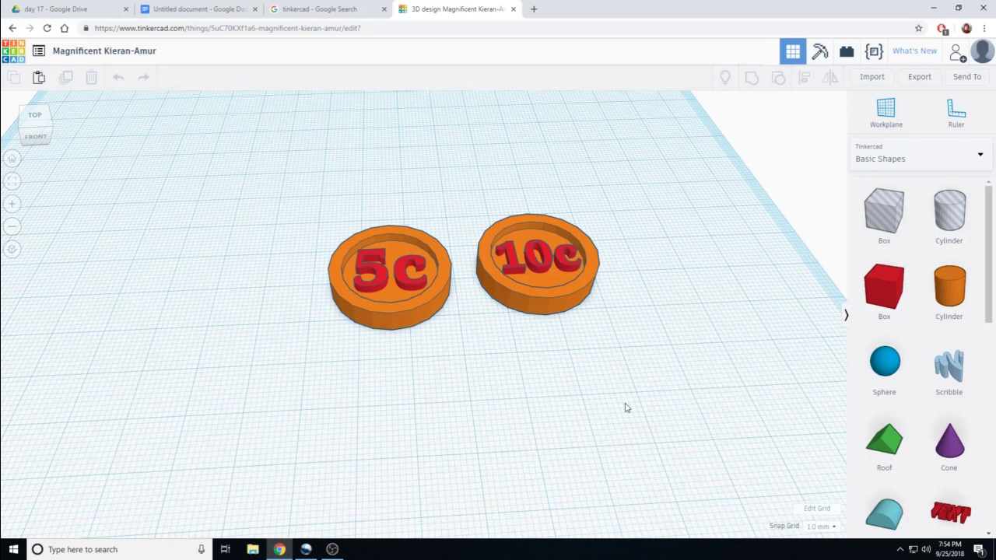